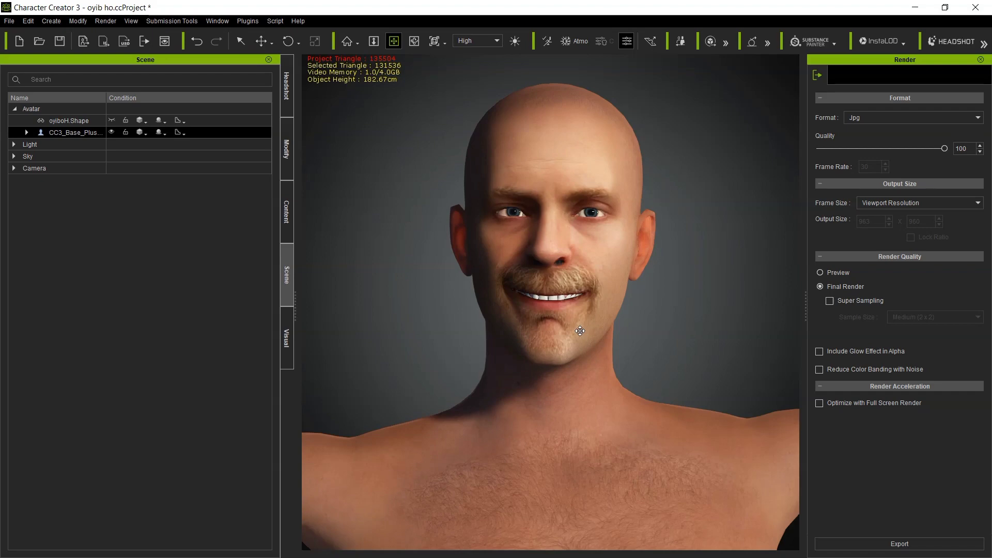
# Step: Apply the elliot hairstyle from Custom > Male Pack > High to the character
pyautogui.click(283, 210)
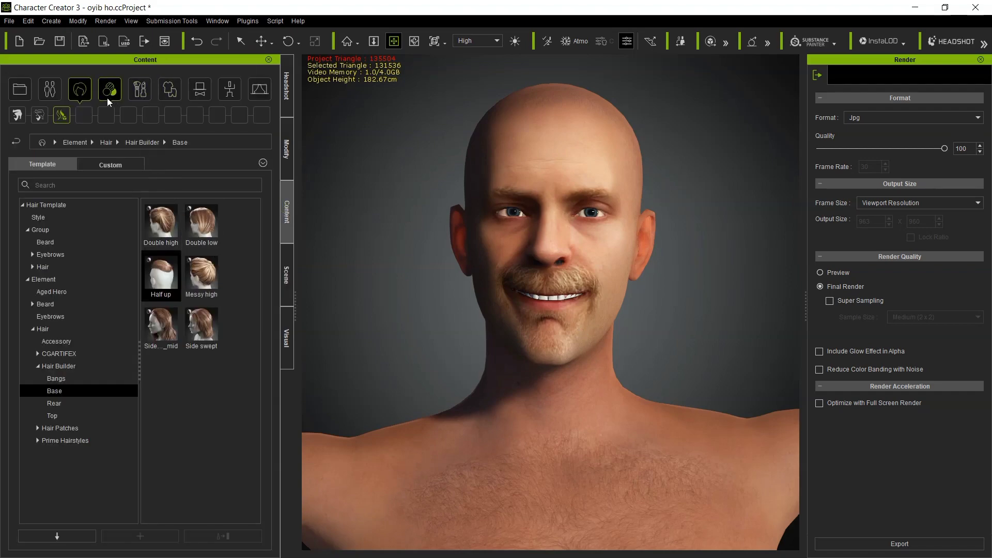
pyautogui.click(108, 165)
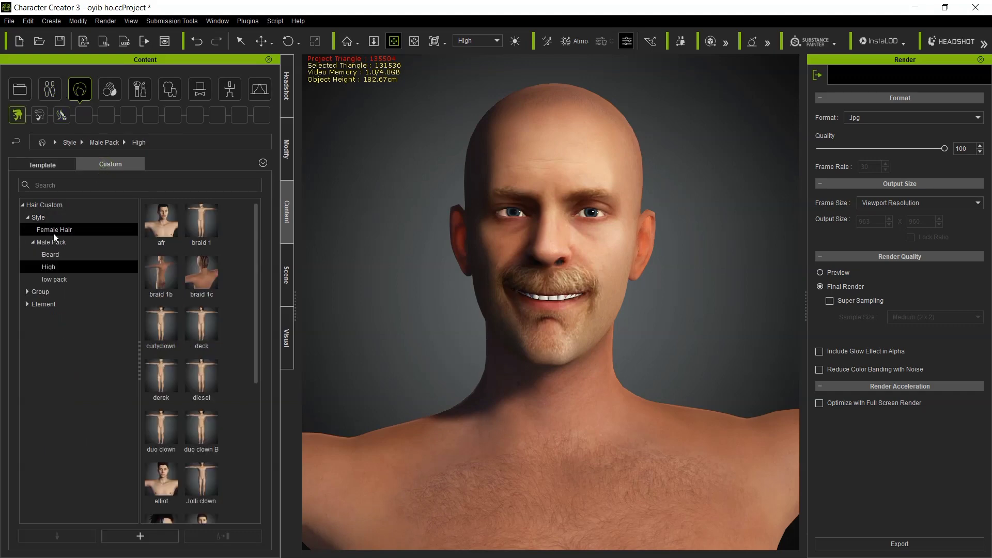
pyautogui.scroll(-5, 239, 429)
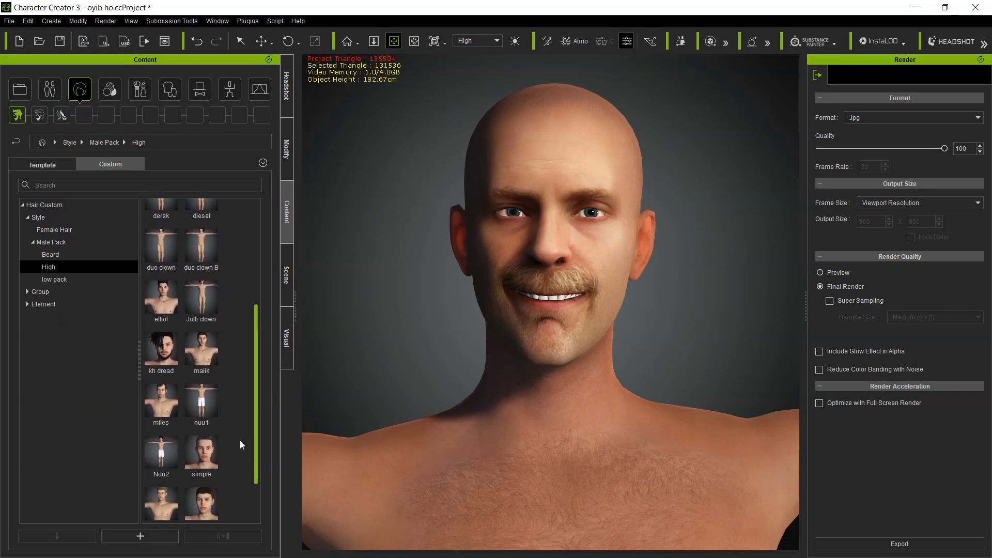
pyautogui.doubleClick(161, 301)
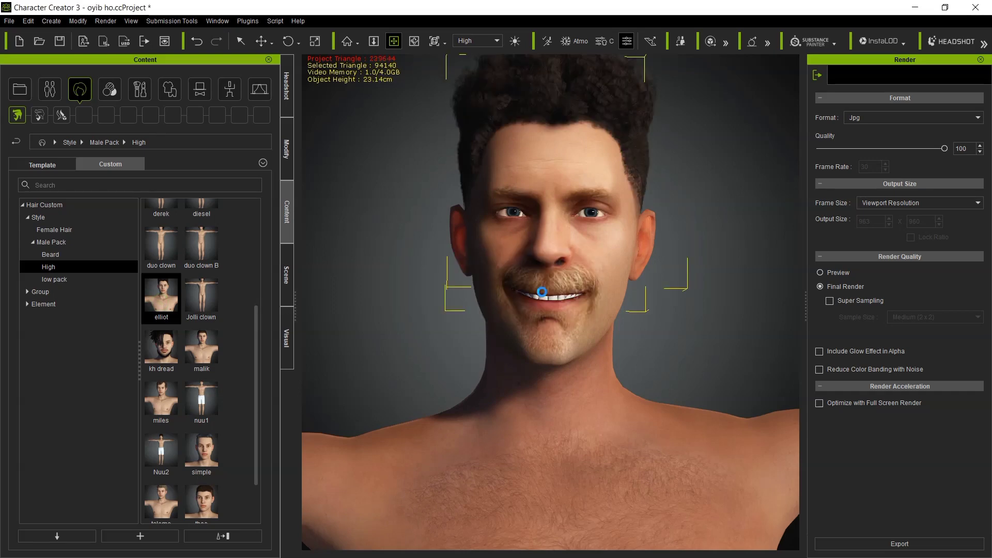
# Step: Shrink the elliot hair slightly in height with the Scale tool's vertical handle
pyautogui.moveTo(433, 124); pyautogui.dragTo(436, 170, button='middle')
pyautogui.moveTo(658, 153); pyautogui.dragTo(575, 197, button='right')
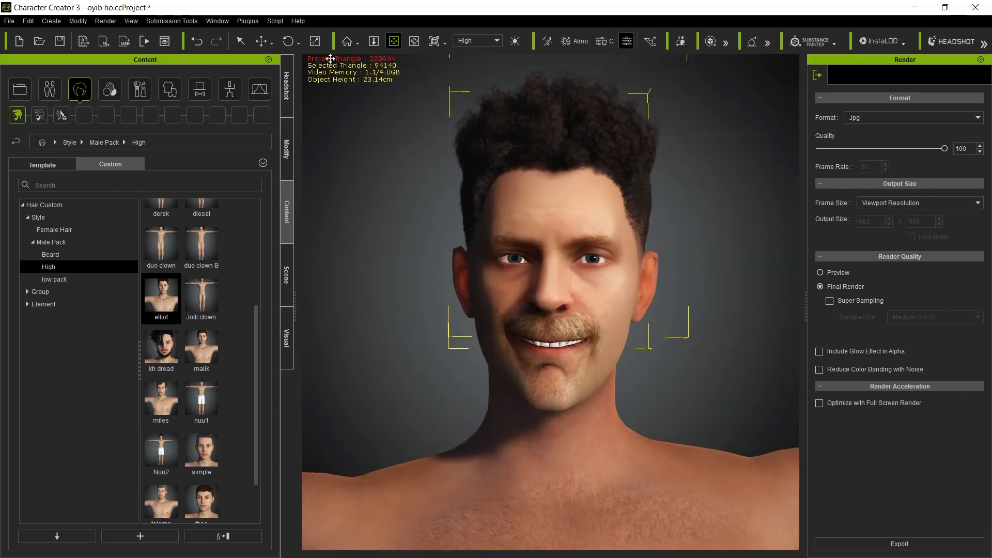
pyautogui.click(314, 41)
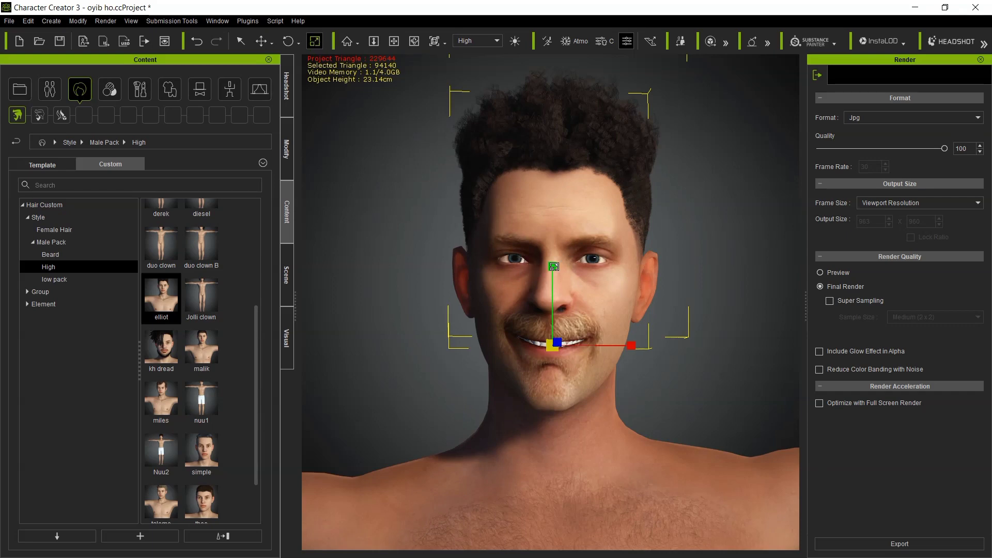
pyautogui.moveTo(551, 270)
pyautogui.mouseDown()
pyautogui.moveTo(550, 283)
pyautogui.moveTo(550, 272)
pyautogui.mouseUp()
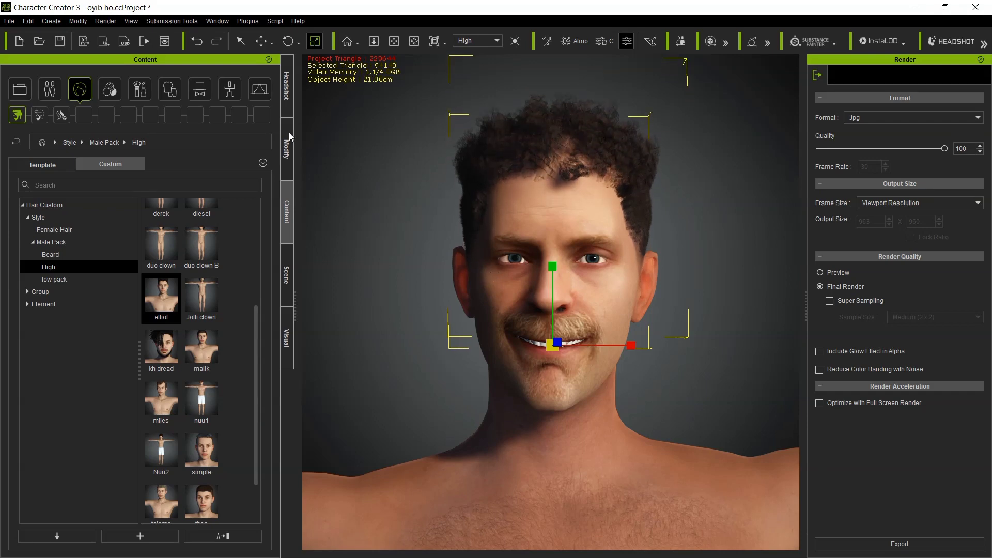
# Step: Enable Conform on the elliot hair and calculate collision against the head
pyautogui.click(285, 147)
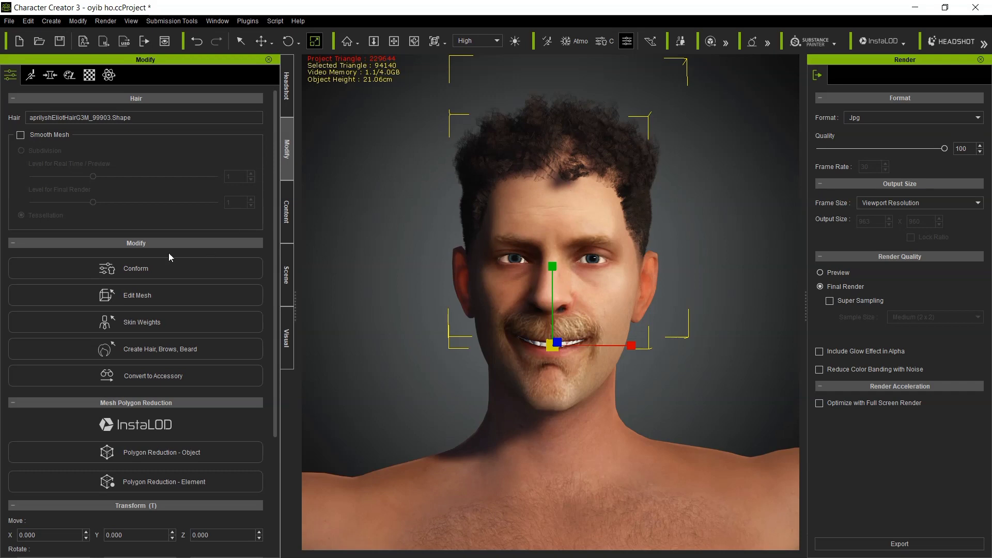
pyautogui.click(166, 266)
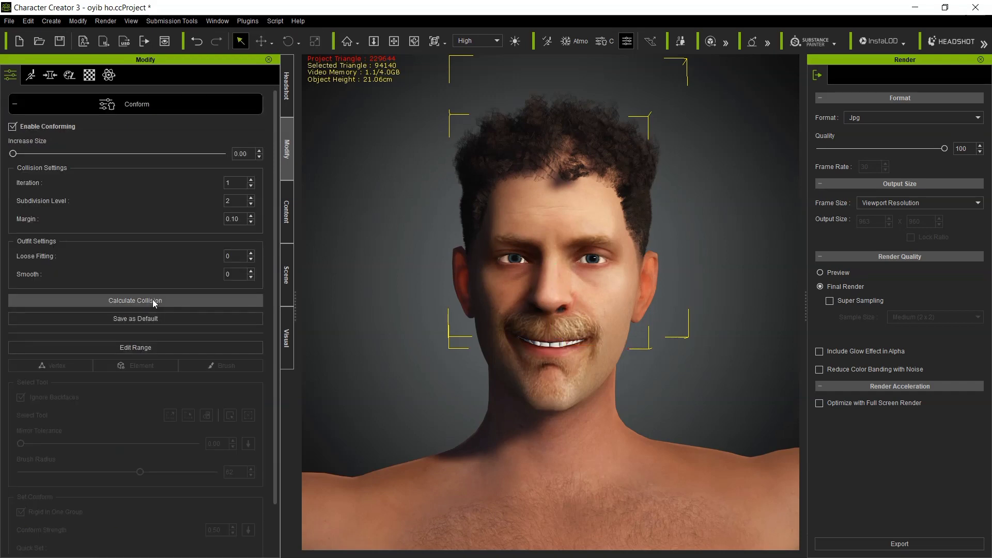
pyautogui.click(153, 300)
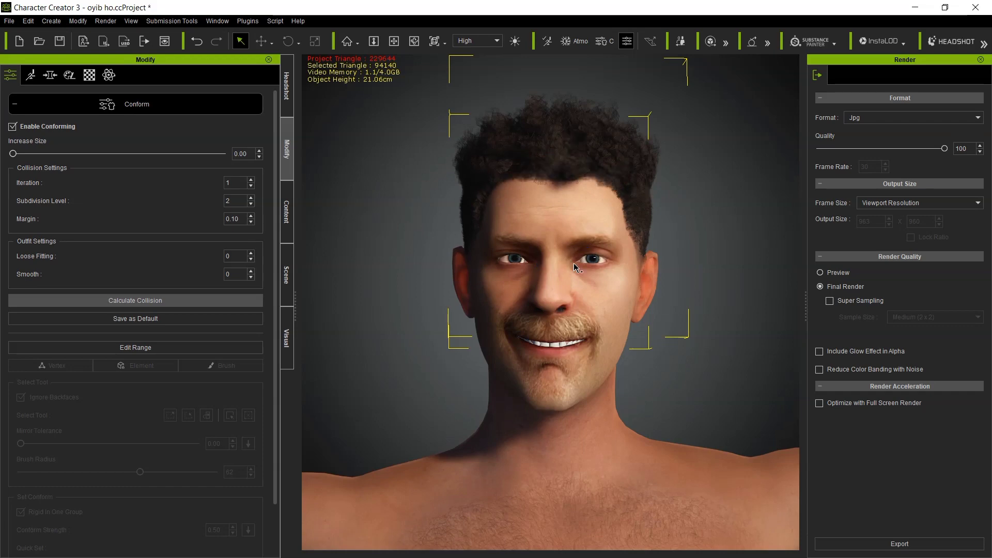
# Step: Orbit the camera from three-quarter to side profile to check the hair fit
pyautogui.click(414, 41)
pyautogui.moveTo(516, 284); pyautogui.dragTo(667, 210)
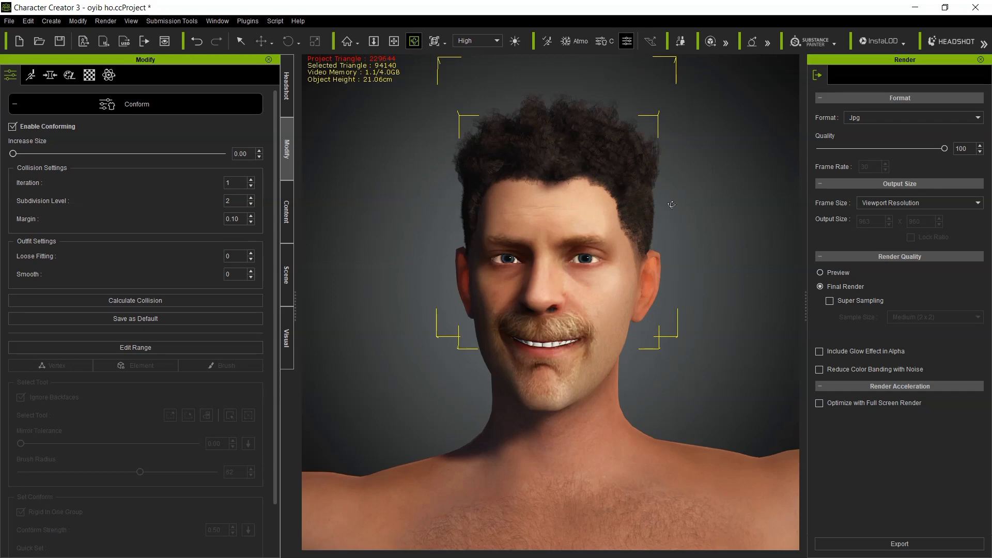
pyautogui.moveTo(589, 232); pyautogui.dragTo(622, 232)
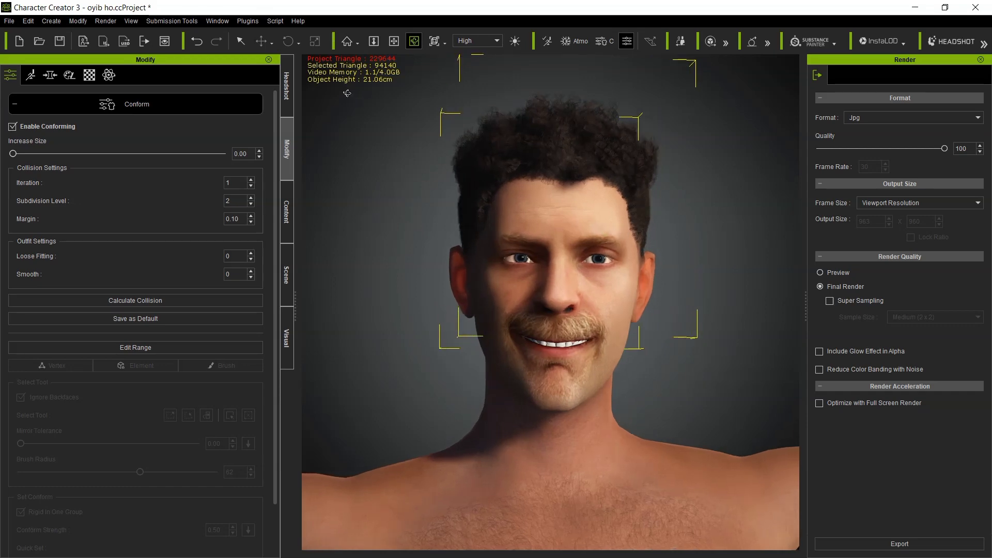
pyautogui.moveTo(564, 177); pyautogui.dragTo(681, 191)
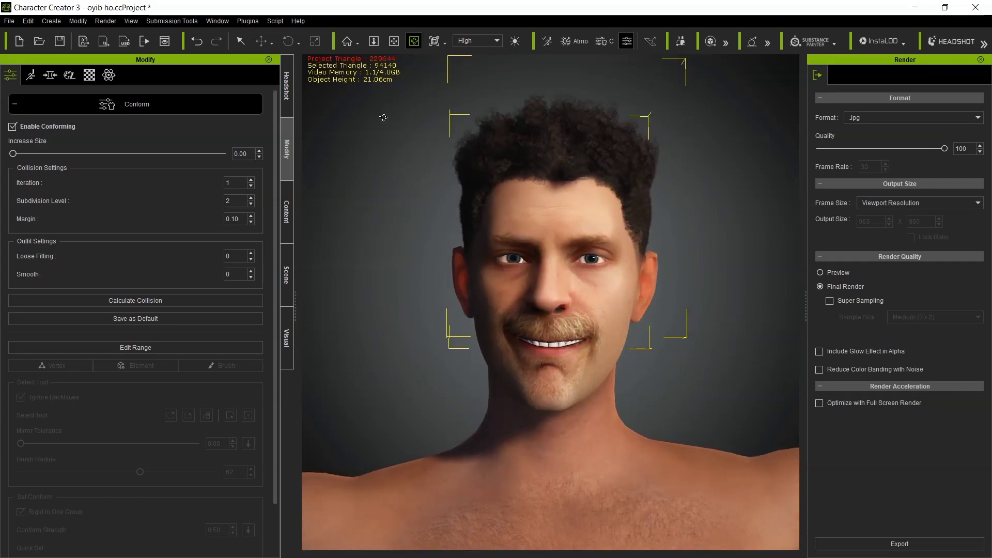
# Step: Export the clothed character as FBX with the Blender preset, saved as eliotHair
pyautogui.click(8, 21)
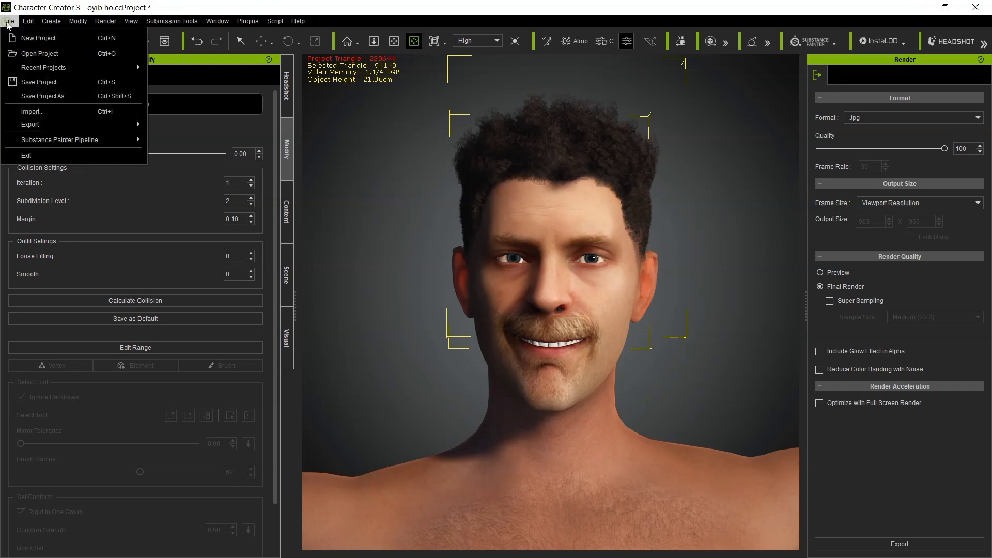
pyautogui.moveTo(62, 125)
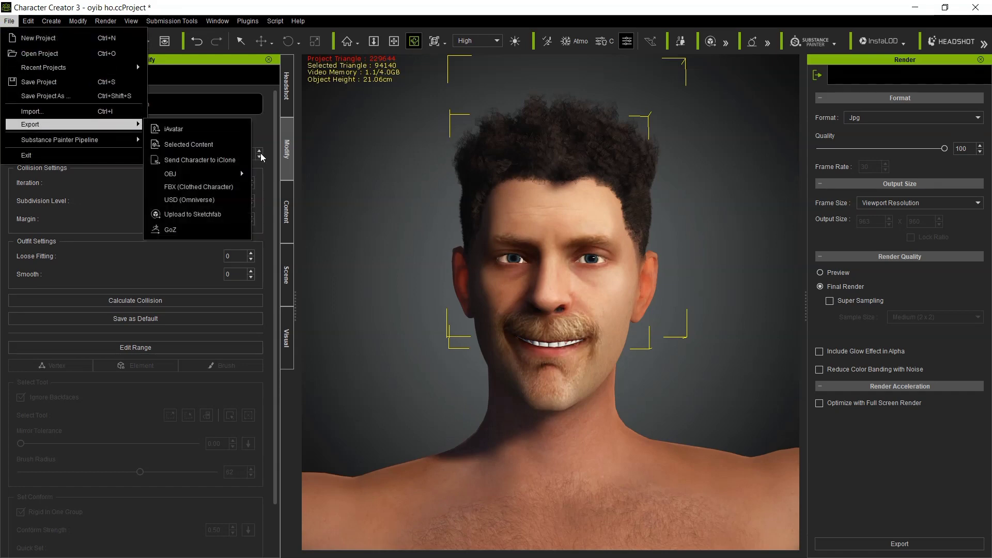
pyautogui.click(198, 186)
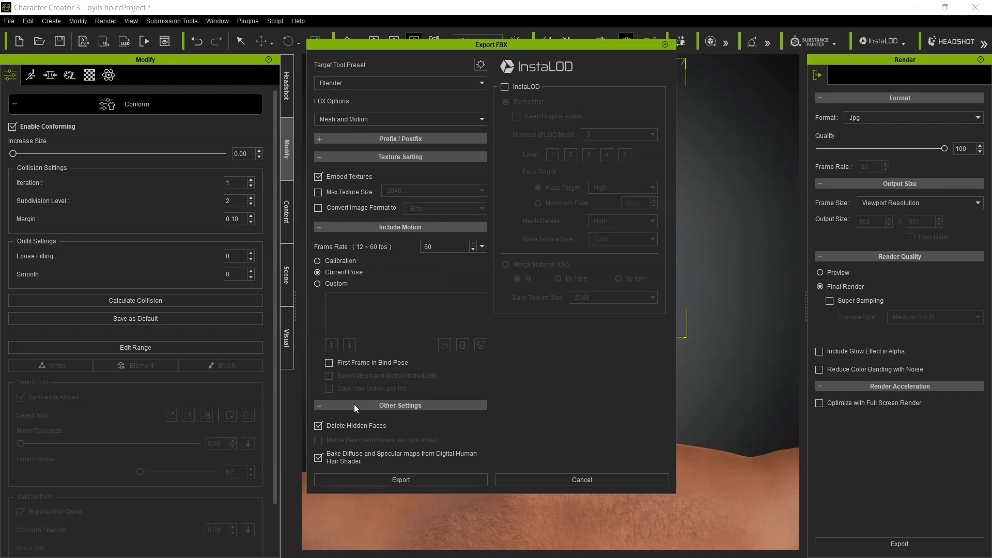
pyautogui.click(383, 476)
pyautogui.click(488, 327)
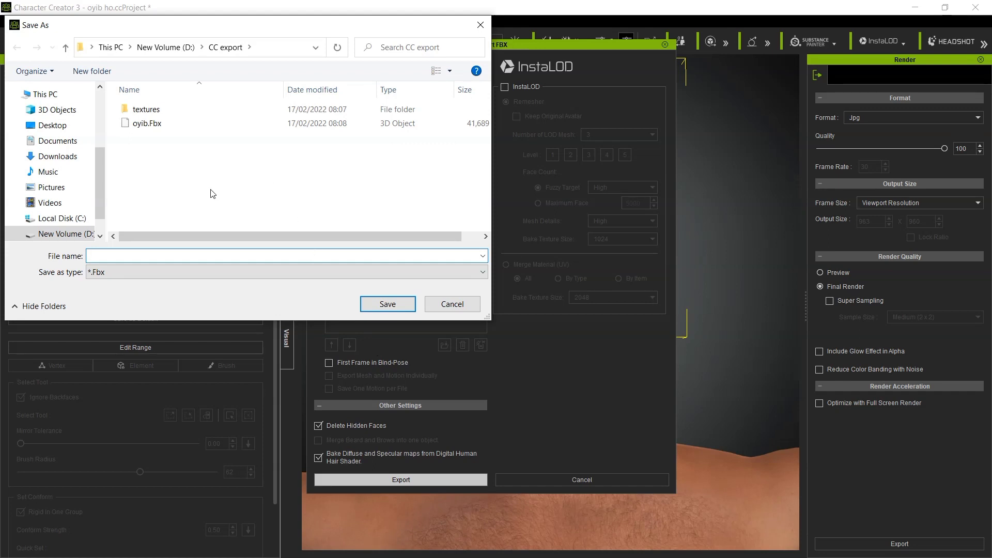
pyautogui.write('eliotH')
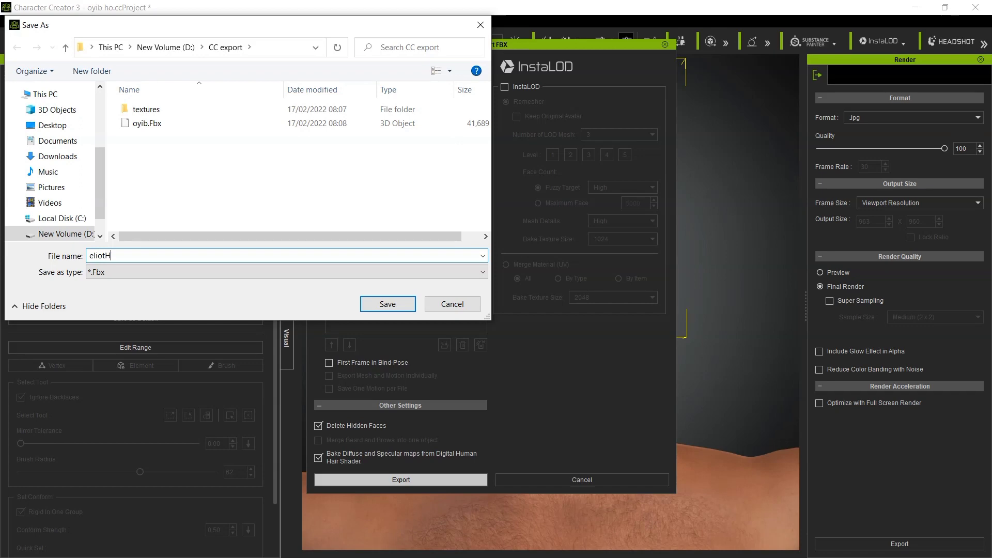
pyautogui.write('air')
pyautogui.press('Return')
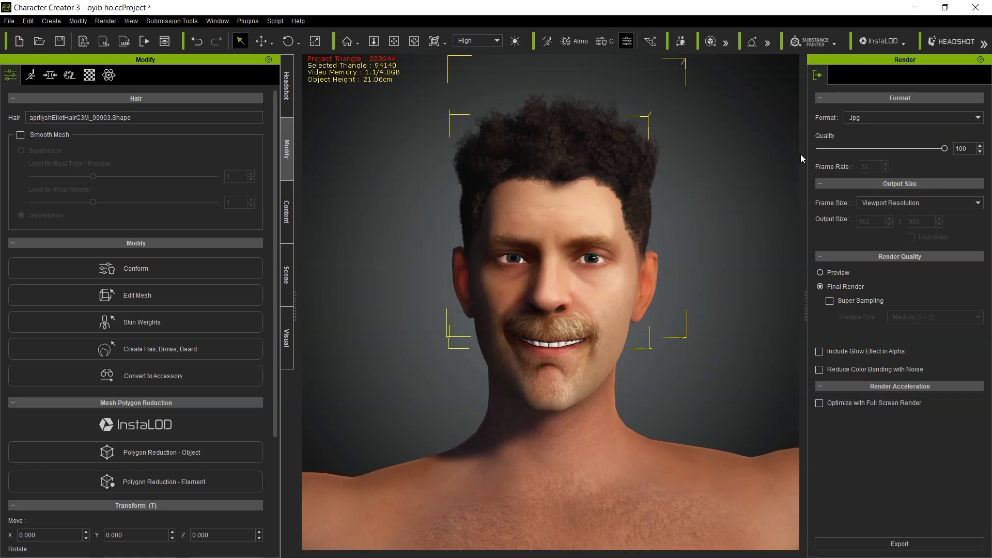
# Step: Switch to Blender, delete the default cube and choose the FBX importer
pyautogui.click(915, 7)
pyautogui.press('Delete')
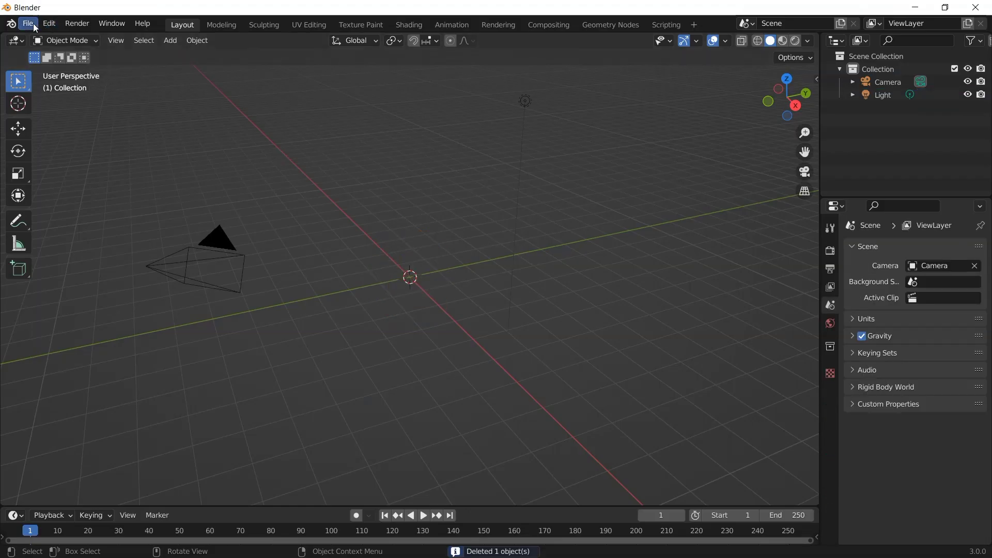
pyautogui.click(30, 27)
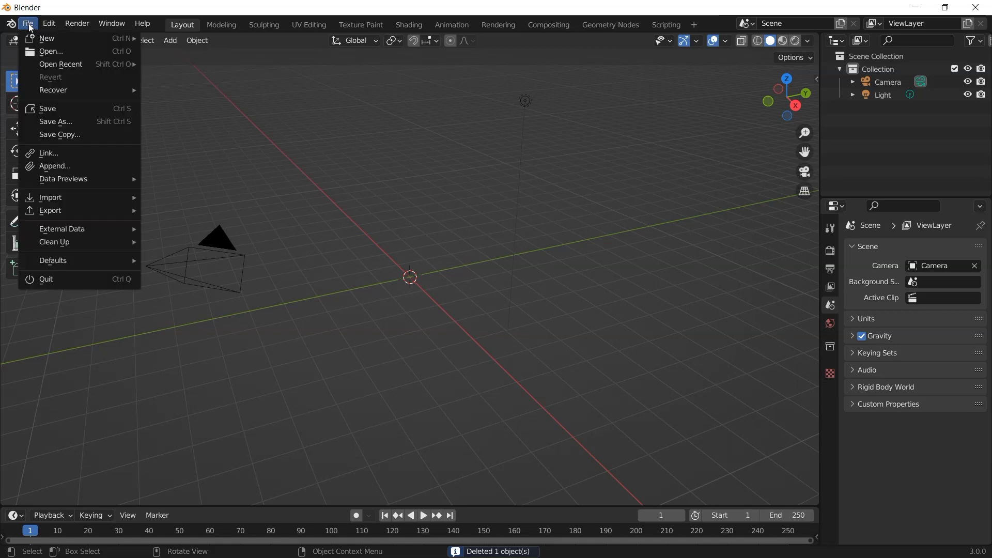
pyautogui.moveTo(46, 197)
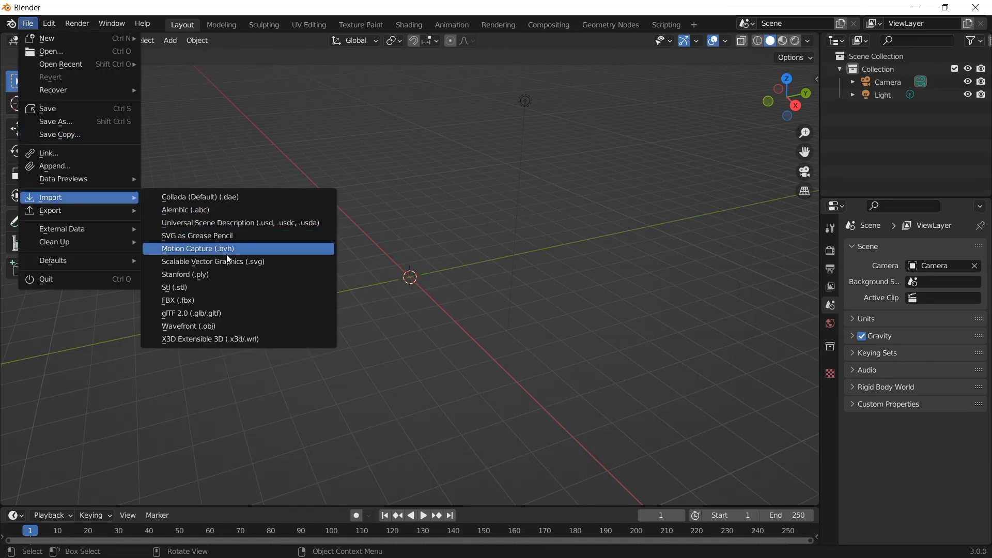
pyautogui.click(187, 299)
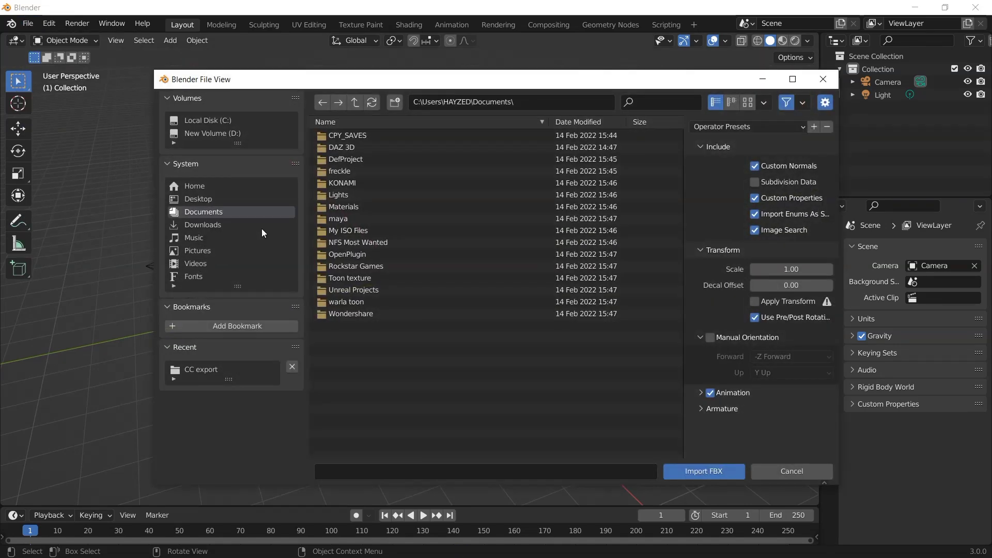
# Step: Import eliotHair.Fbx from the D:\CC export folder
pyautogui.click(208, 133)
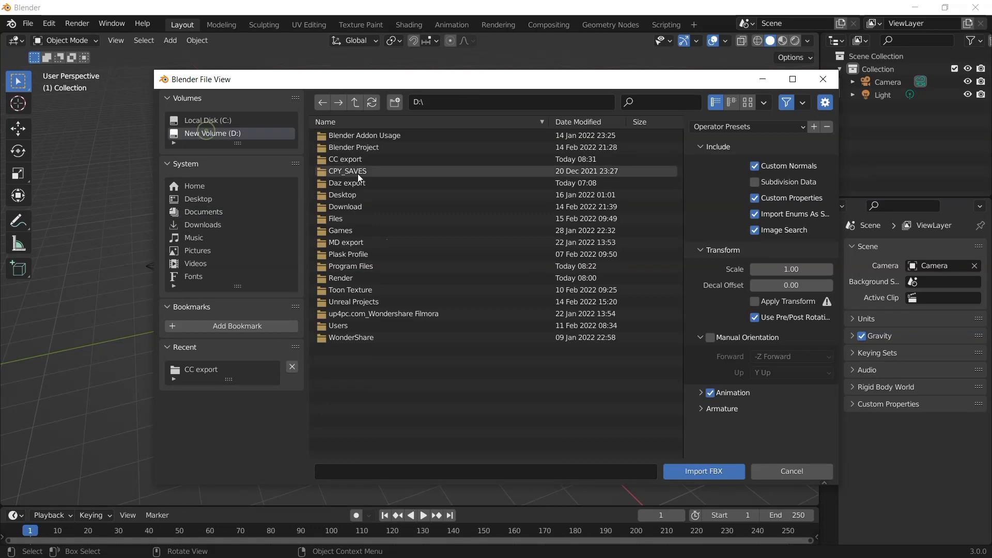
pyautogui.click(357, 159)
pyautogui.click(358, 158)
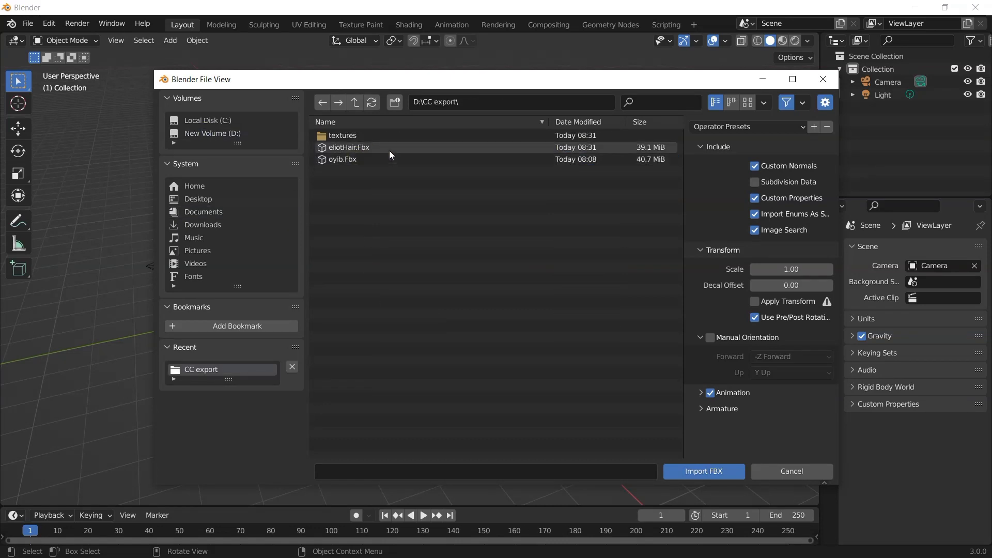
pyautogui.click(350, 149)
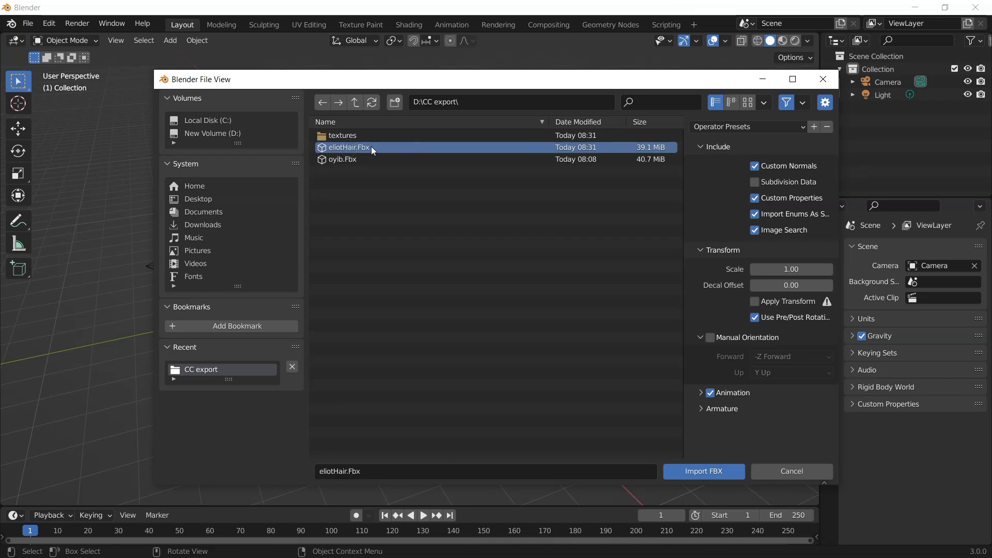
pyautogui.click(710, 475)
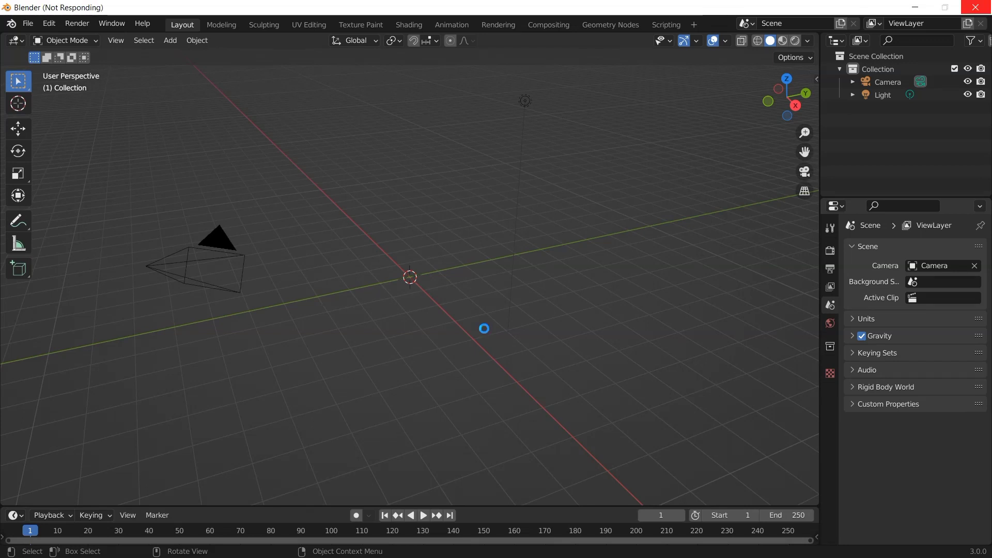
# Step: Hide the Armature in the viewport and zoom in around the character's head
pyautogui.scroll(-3, 470, 275)
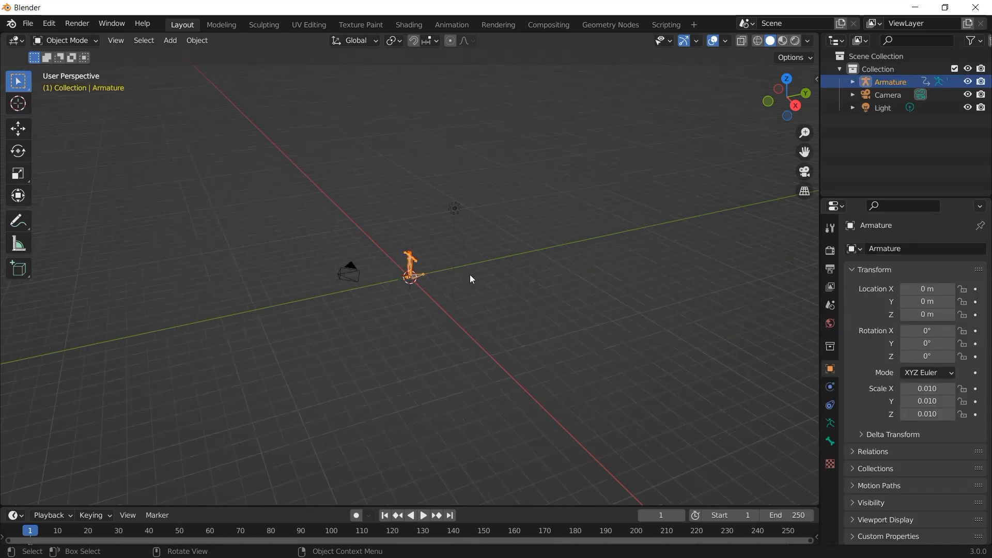
pyautogui.scroll(8, 469, 274)
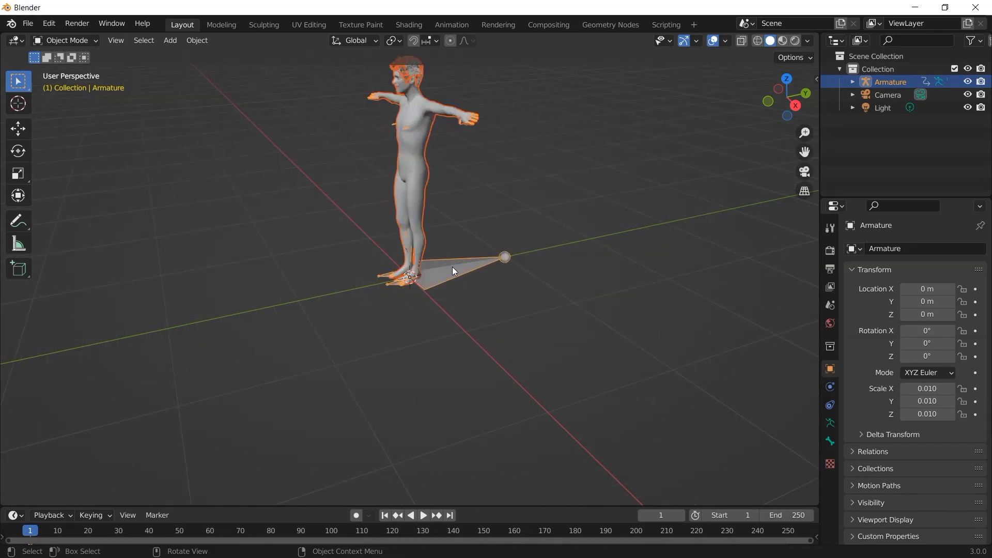
pyautogui.click(451, 266)
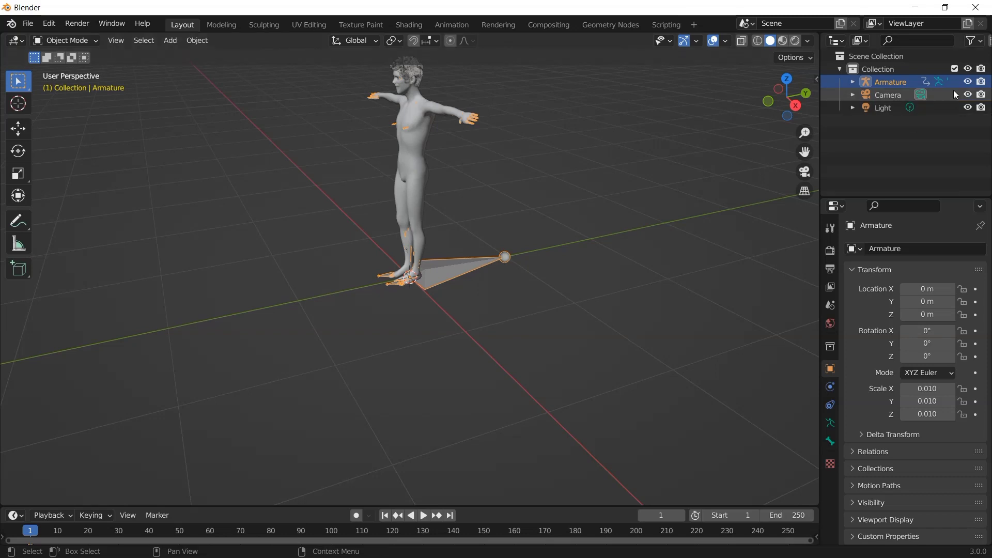
pyautogui.click(967, 82)
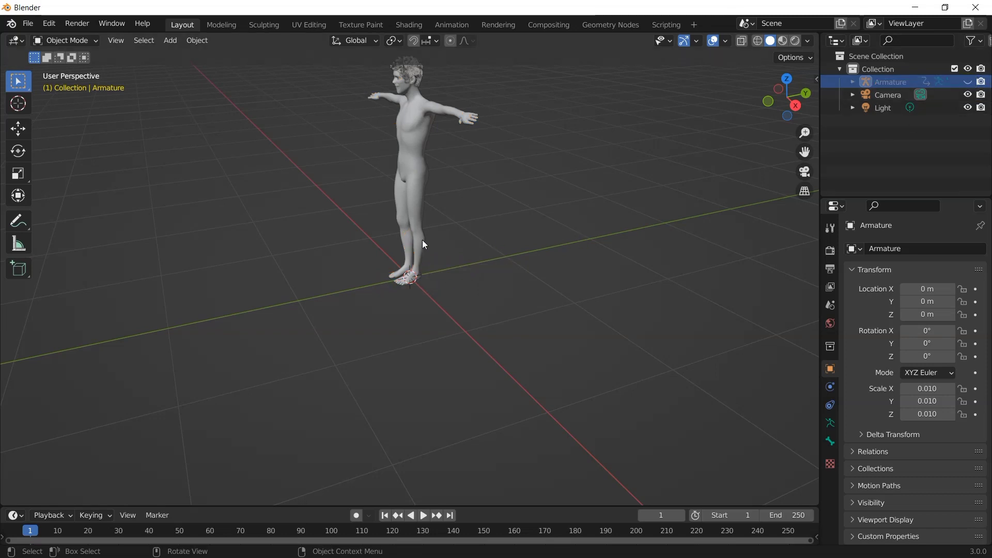
pyautogui.moveTo(805, 151); pyautogui.dragTo(784, 369)
pyautogui.scroll(5, 406, 276)
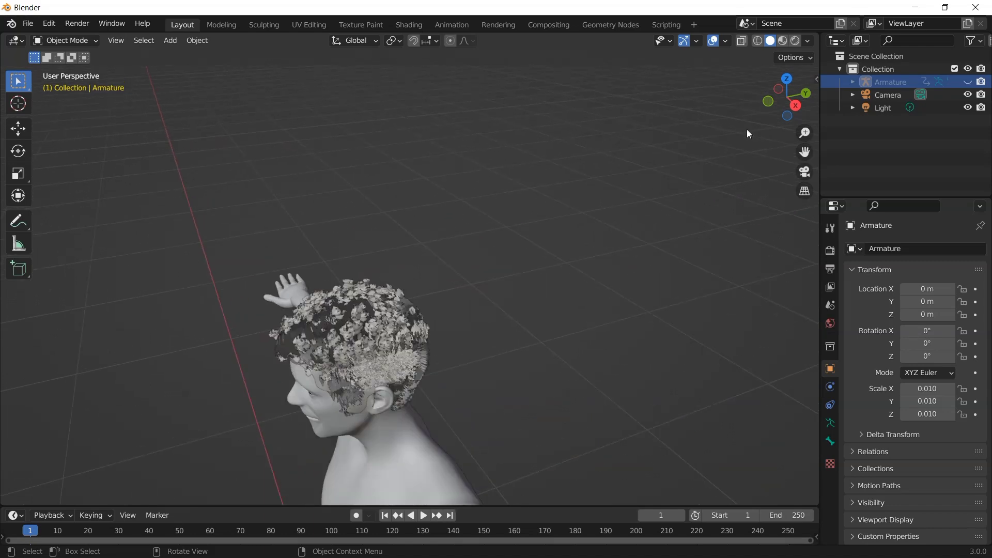
pyautogui.moveTo(802, 115); pyautogui.dragTo(619, 141)
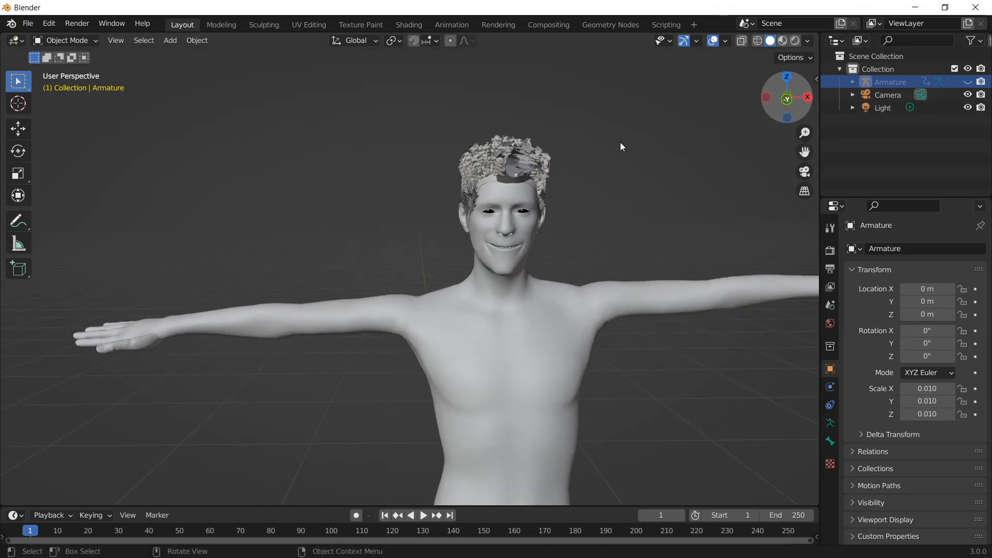
# Step: Delete the old oyiboH hair object and select the Eliot hair mesh
pyautogui.click(527, 164)
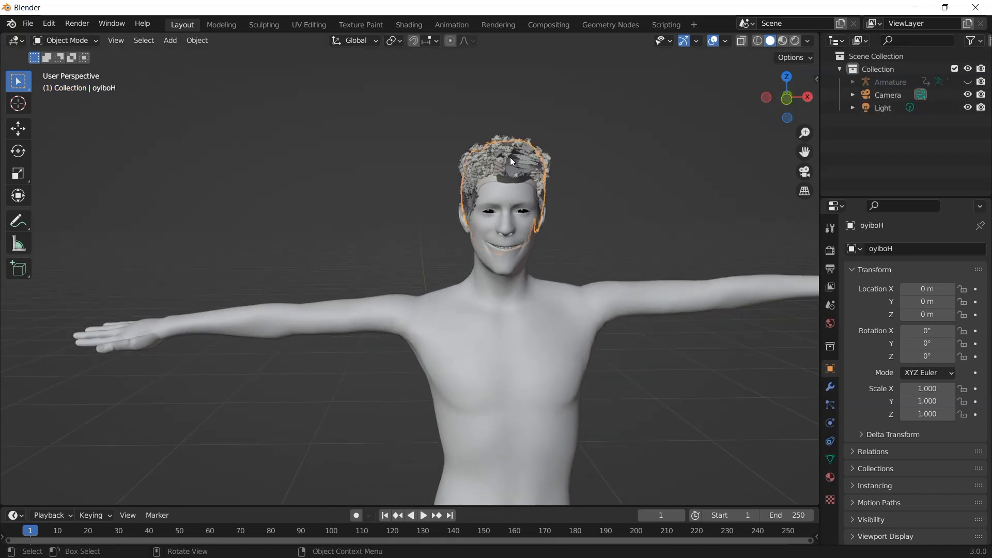
pyautogui.click(852, 82)
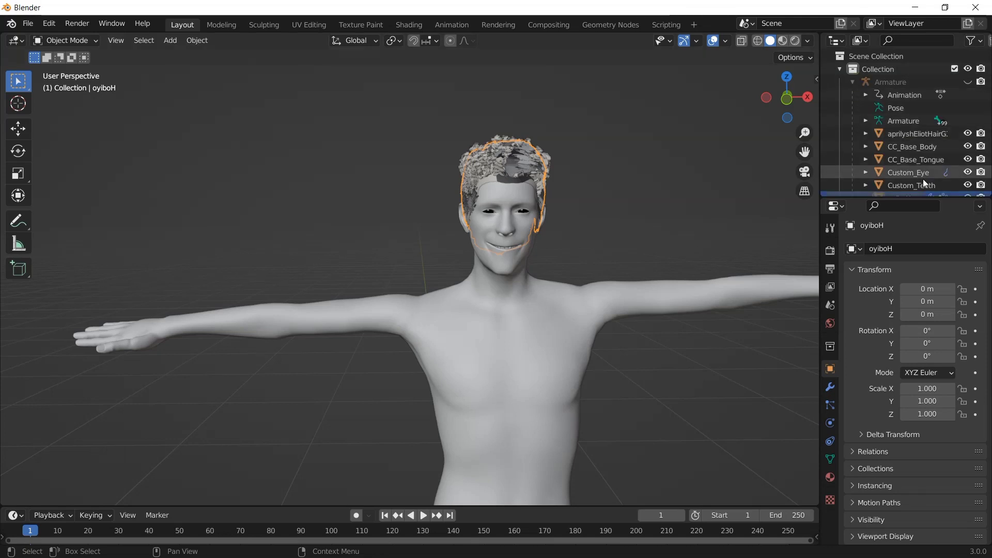
pyautogui.scroll(-2, 922, 179)
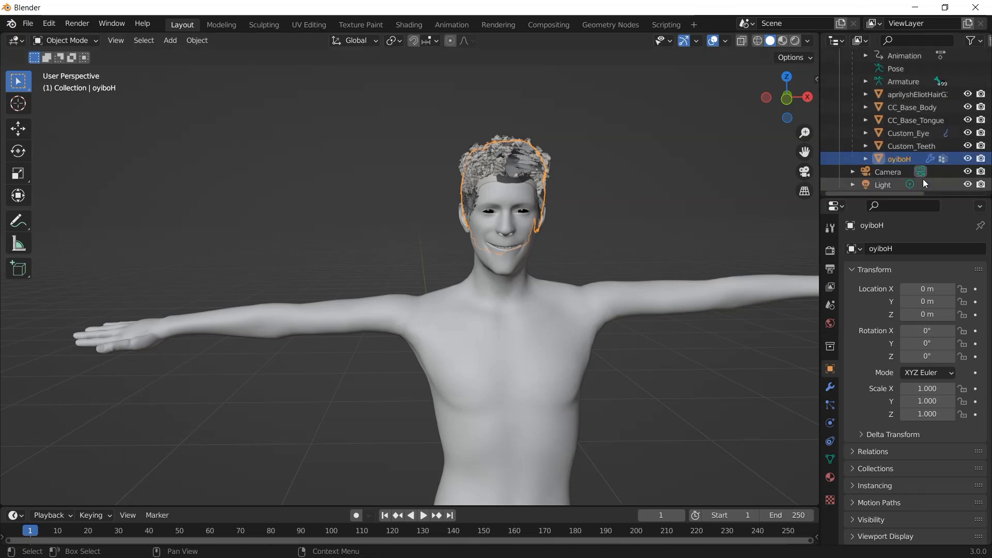
pyautogui.click(968, 160)
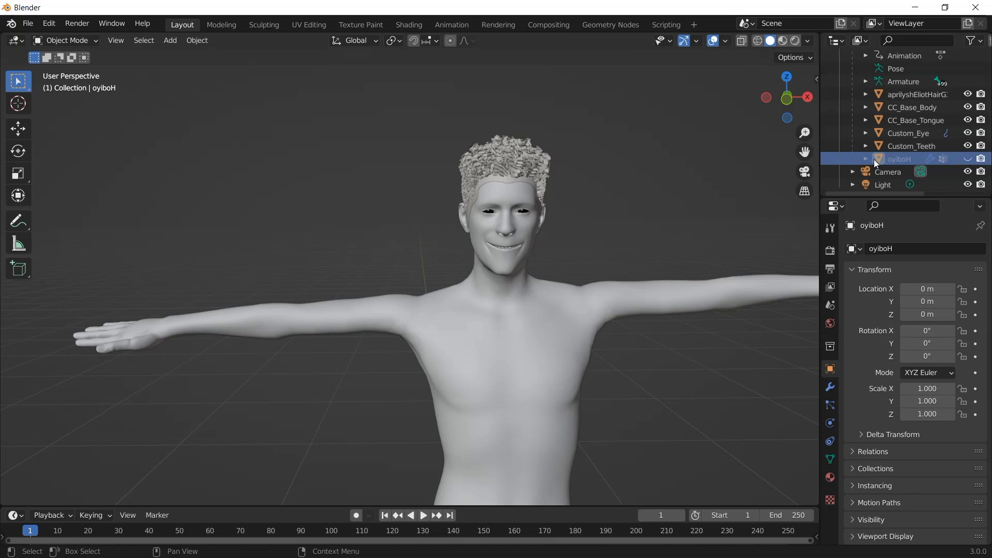
pyautogui.press('Delete')
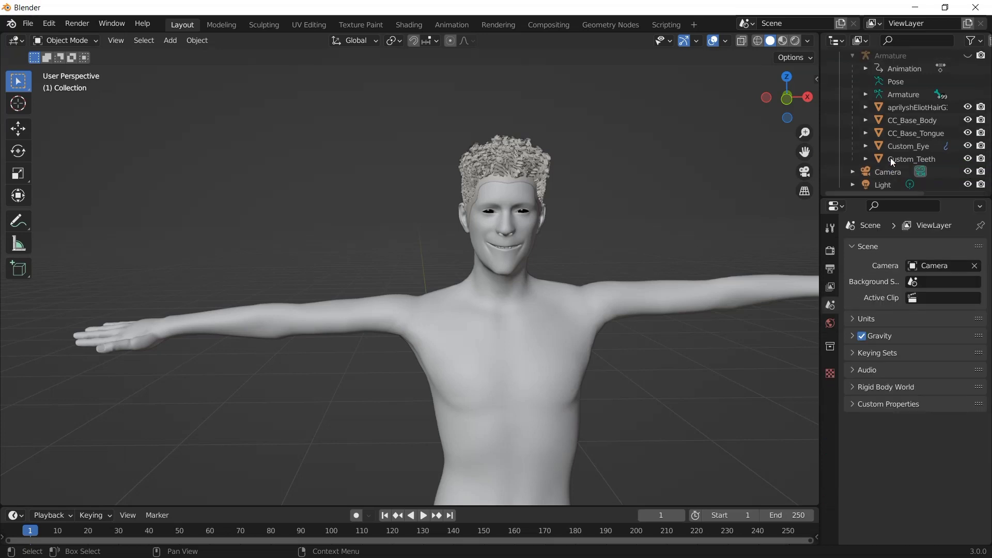
pyautogui.click(510, 166)
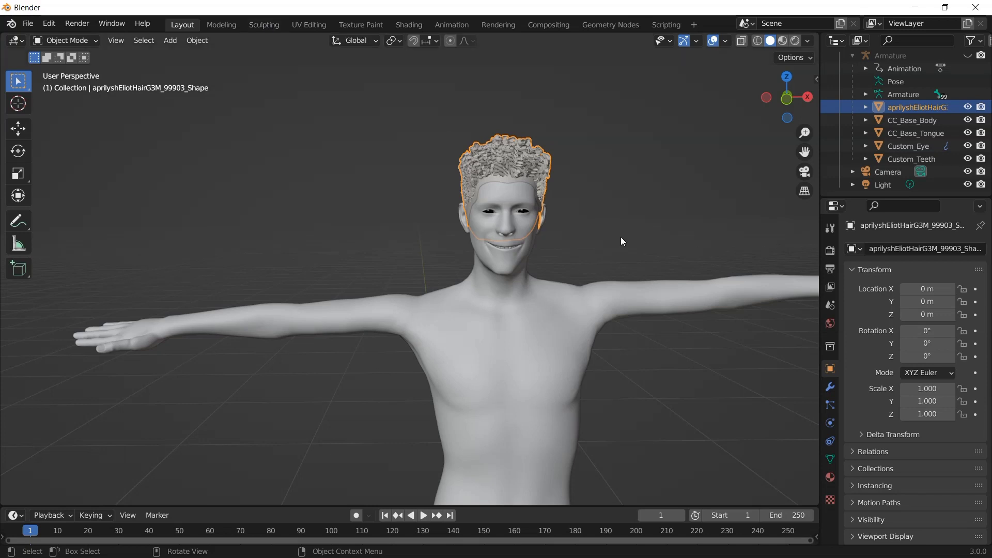
# Step: Switch to the Sculpting workspace and frame the face and Eliot curls up close
pyautogui.click(262, 23)
pyautogui.scroll(8, 359, 269)
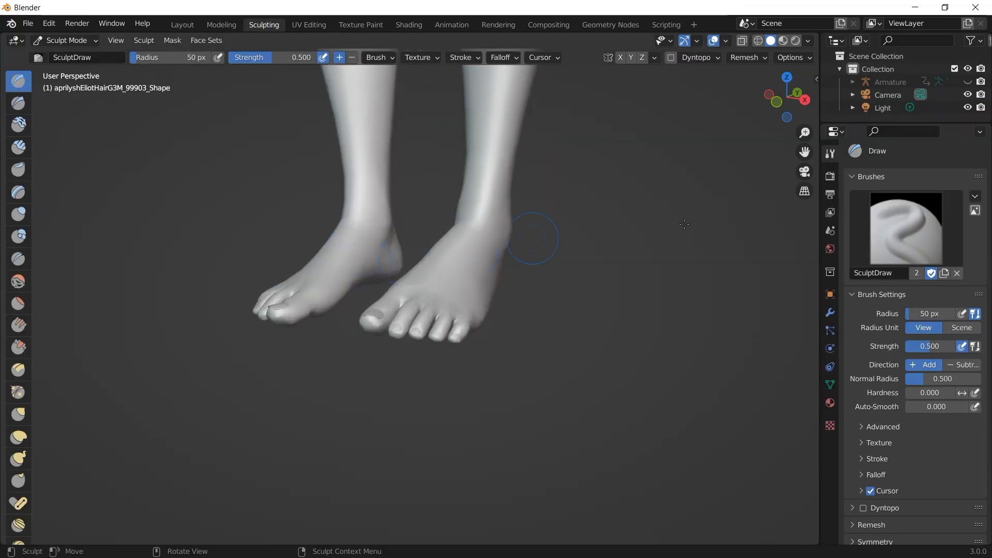
pyautogui.moveTo(804, 152); pyautogui.dragTo(805, 516)
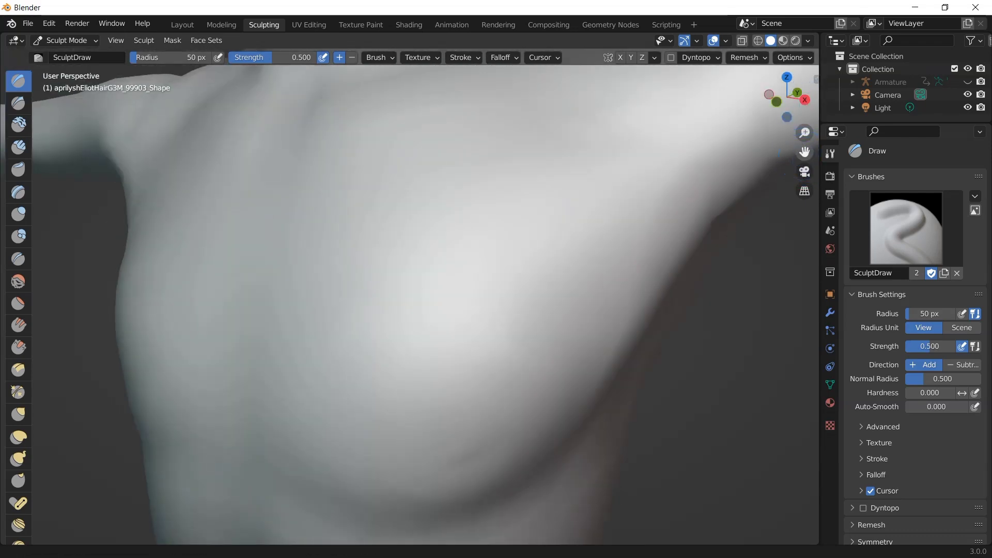
pyautogui.moveTo(804, 152); pyautogui.dragTo(804, 423)
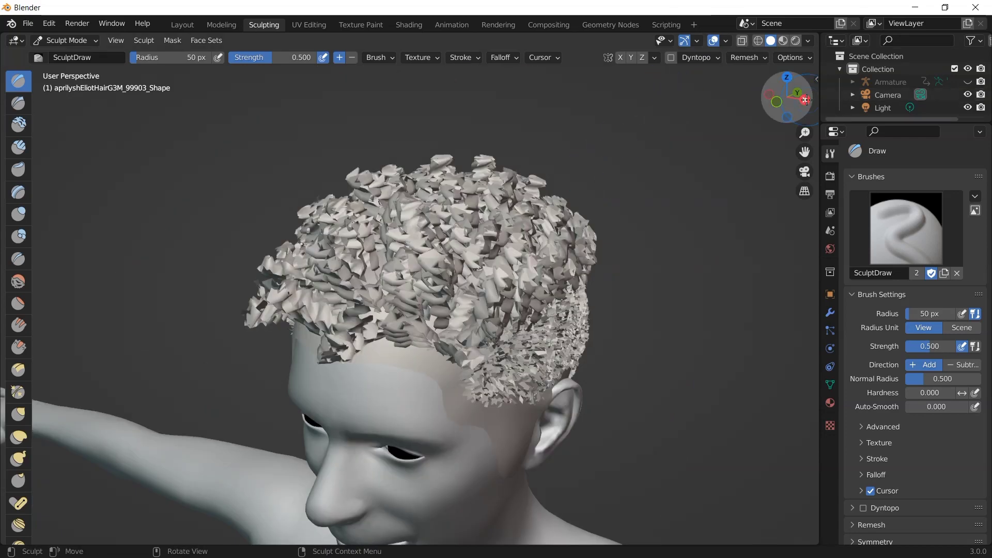
pyautogui.moveTo(805, 99); pyautogui.dragTo(733, 103)
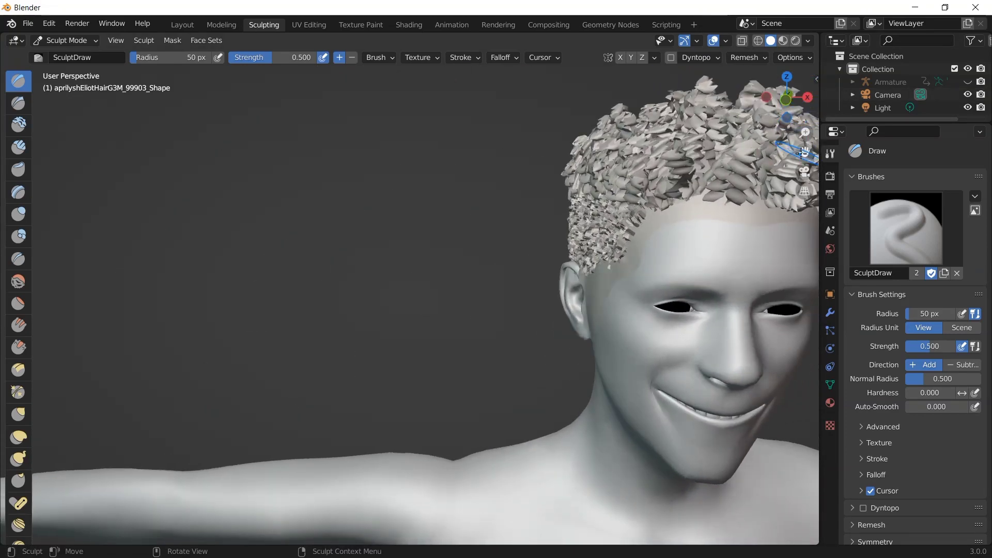
pyautogui.moveTo(804, 152); pyautogui.dragTo(573, 154)
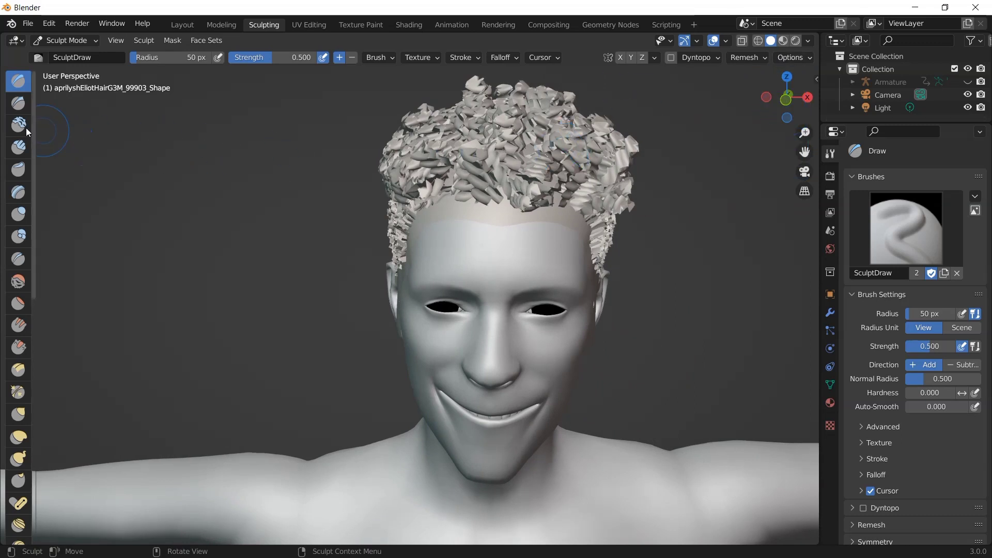
# Step: With the Grab brush, pull the top, crown, right and left curls toward the head
pyautogui.click(19, 414)
pyautogui.moveTo(571, 181)
pyautogui.mouseDown()
pyautogui.moveTo(547, 176)
pyautogui.moveTo(538, 157)
pyautogui.moveTo(548, 112)
pyautogui.moveTo(492, 141)
pyautogui.moveTo(441, 113)
pyautogui.moveTo(444, 151)
pyautogui.moveTo(471, 87)
pyautogui.moveTo(468, 121)
pyautogui.mouseUp()
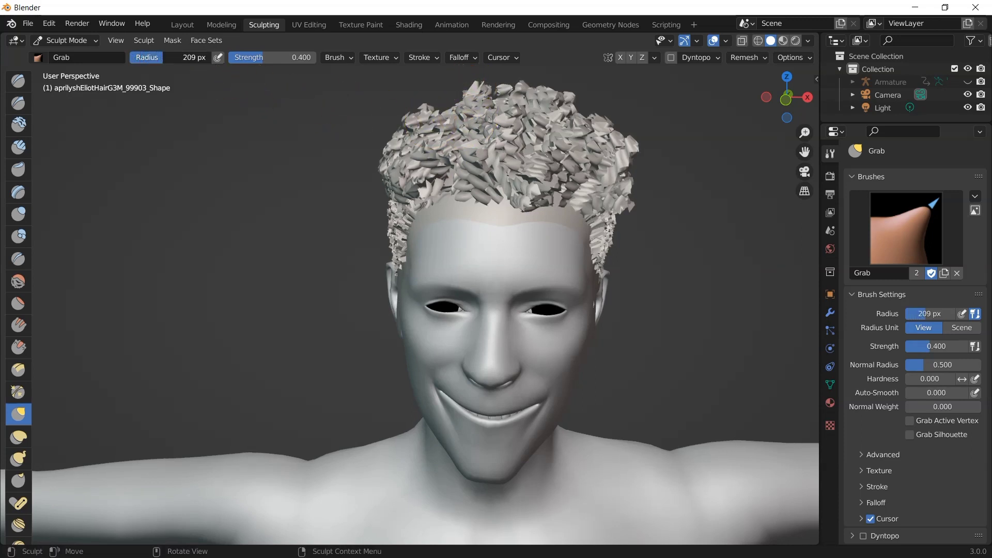
pyautogui.moveTo(538, 144)
pyautogui.mouseDown()
pyautogui.moveTo(563, 109)
pyautogui.moveTo(556, 124)
pyautogui.moveTo(562, 118)
pyautogui.moveTo(547, 106)
pyautogui.mouseUp()
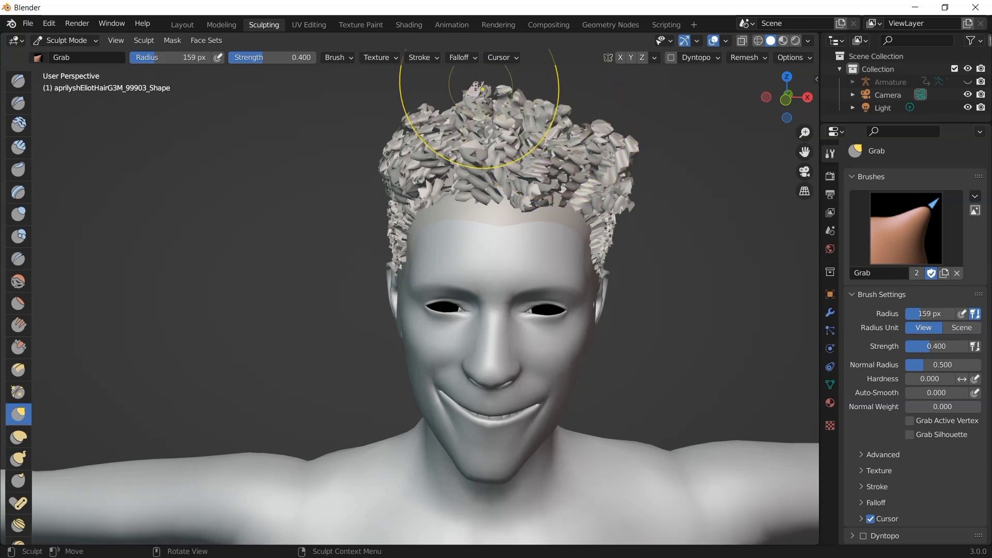
pyautogui.moveTo(476, 86)
pyautogui.mouseDown()
pyautogui.moveTo(475, 128)
pyautogui.moveTo(501, 99)
pyautogui.moveTo(506, 133)
pyautogui.mouseUp()
pyautogui.moveTo(633, 133); pyautogui.dragTo(569, 146)
pyautogui.moveTo(395, 135)
pyautogui.mouseDown()
pyautogui.moveTo(453, 138)
pyautogui.moveTo(465, 93)
pyautogui.moveTo(603, 138)
pyautogui.moveTo(568, 150)
pyautogui.mouseUp()
# Step: Refine the left edge, top-right, crown and side curls so they hug the head
pyautogui.moveTo(398, 177); pyautogui.dragTo(406, 181)
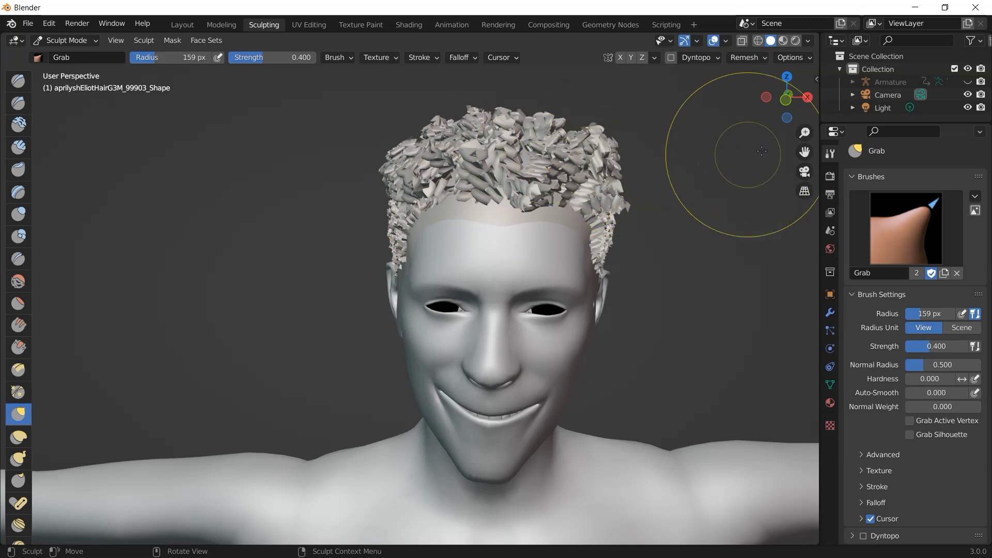
pyautogui.moveTo(587, 133)
pyautogui.mouseDown()
pyautogui.moveTo(594, 136)
pyautogui.moveTo(516, 153)
pyautogui.mouseUp()
pyautogui.moveTo(372, 164)
pyautogui.mouseDown()
pyautogui.moveTo(417, 170)
pyautogui.moveTo(399, 157)
pyautogui.moveTo(402, 145)
pyautogui.moveTo(422, 158)
pyautogui.mouseUp()
pyautogui.moveTo(449, 121); pyautogui.dragTo(471, 133)
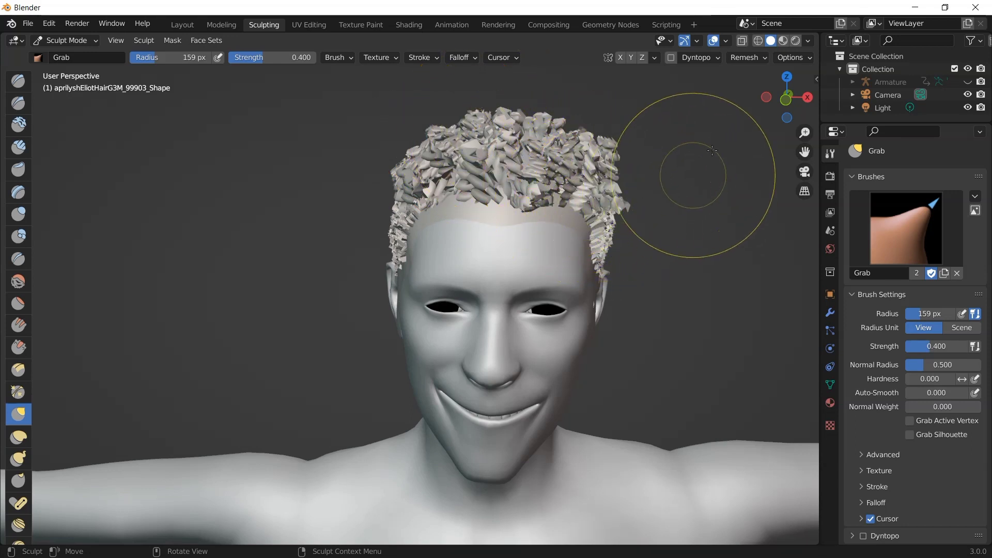
pyautogui.moveTo(609, 232); pyautogui.dragTo(591, 237)
pyautogui.moveTo(413, 236); pyautogui.dragTo(408, 235)
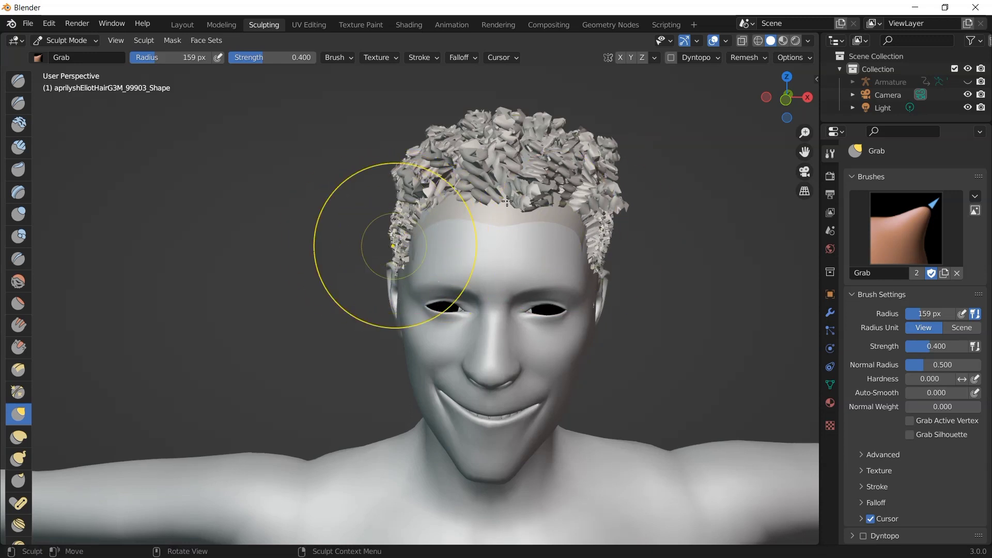
# Step: Return to the Layout workspace in Object Mode and look over the export formats
pyautogui.click(186, 27)
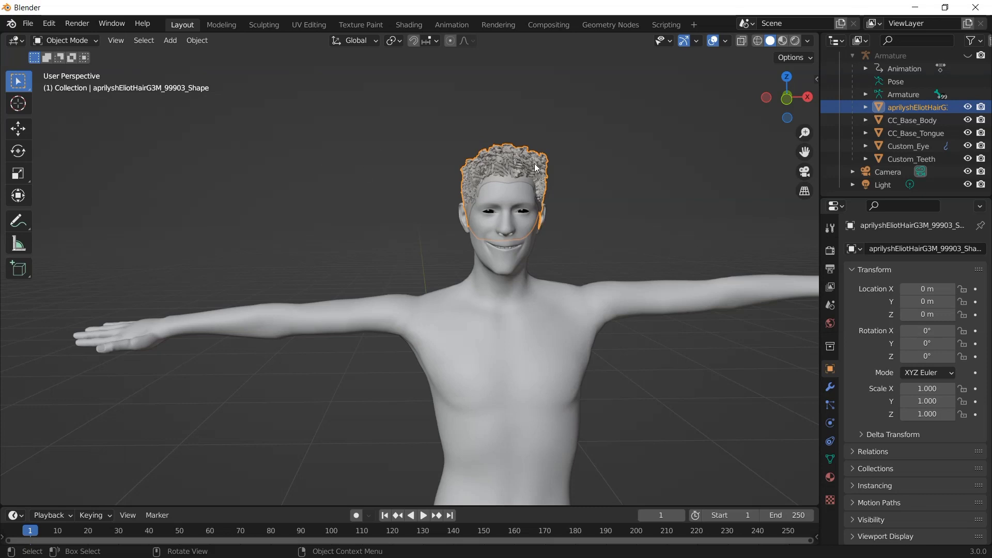
pyautogui.click(28, 24)
pyautogui.moveTo(44, 214)
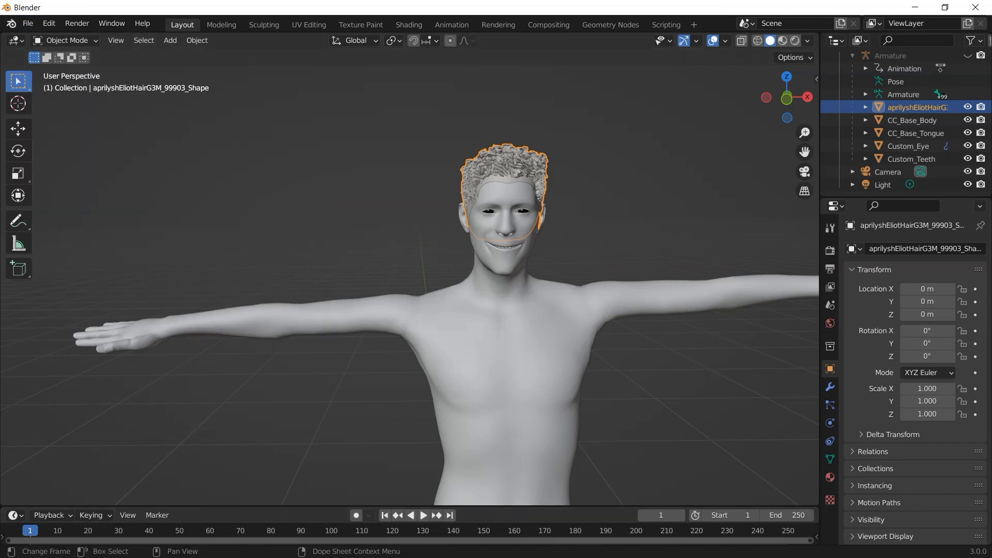
# Step: Bring Character Creator 3 forward, check its Create menu, then minimize it back to Blender
pyautogui.click(924, 6)
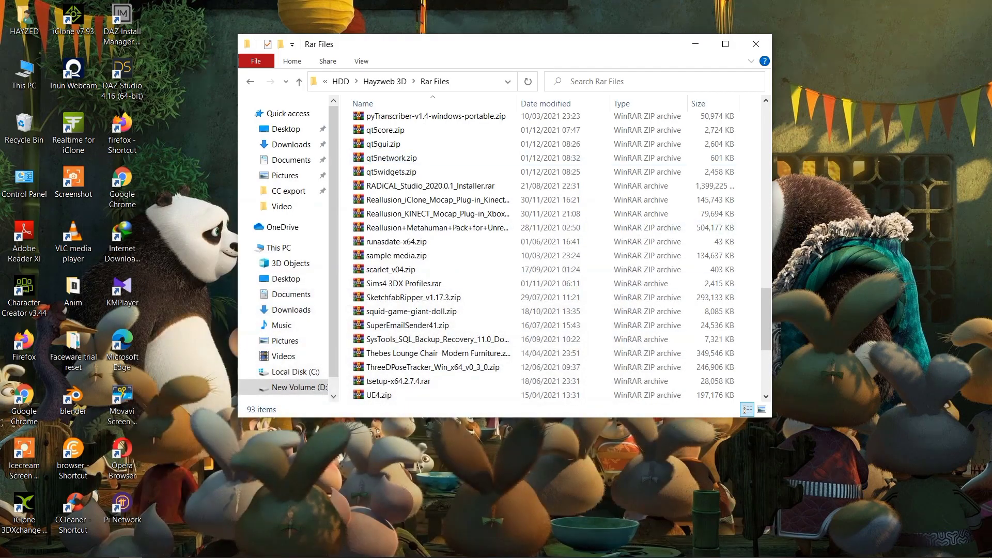
pyautogui.click(252, 550)
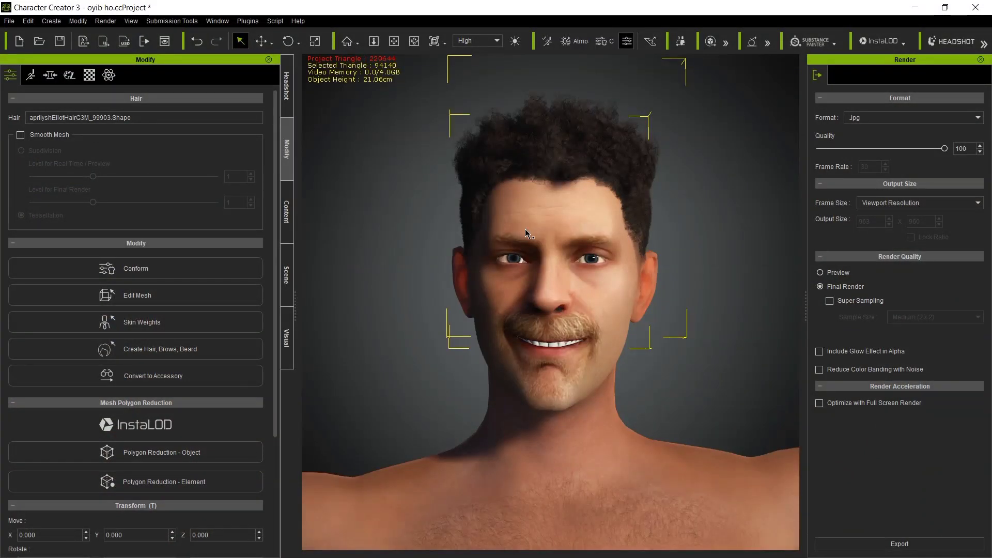
pyautogui.click(50, 21)
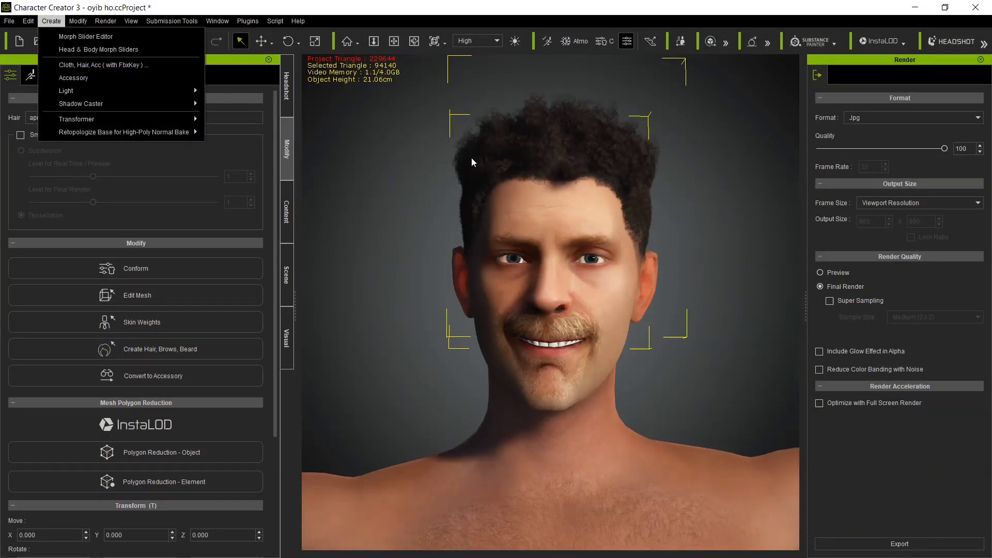
pyautogui.click(914, 8)
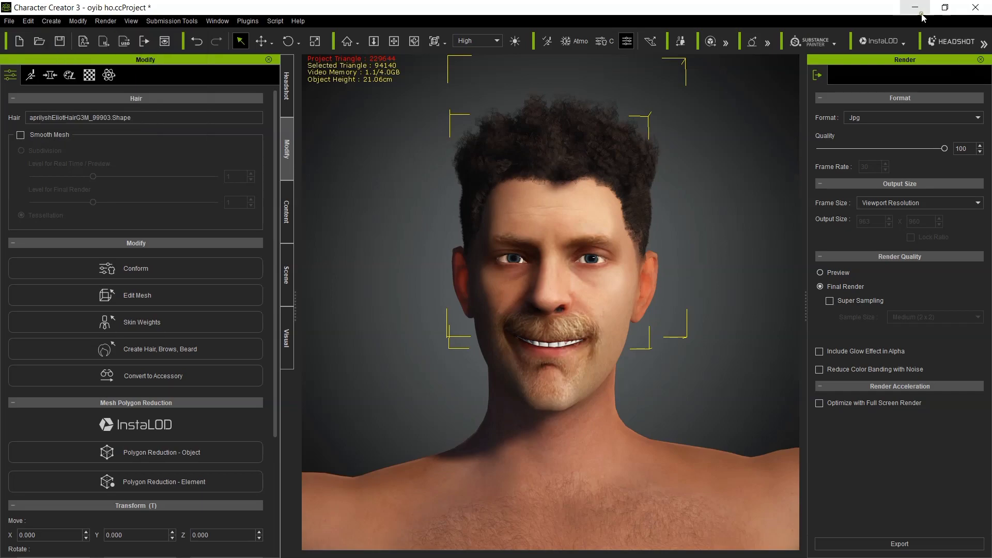
pyautogui.click(915, 7)
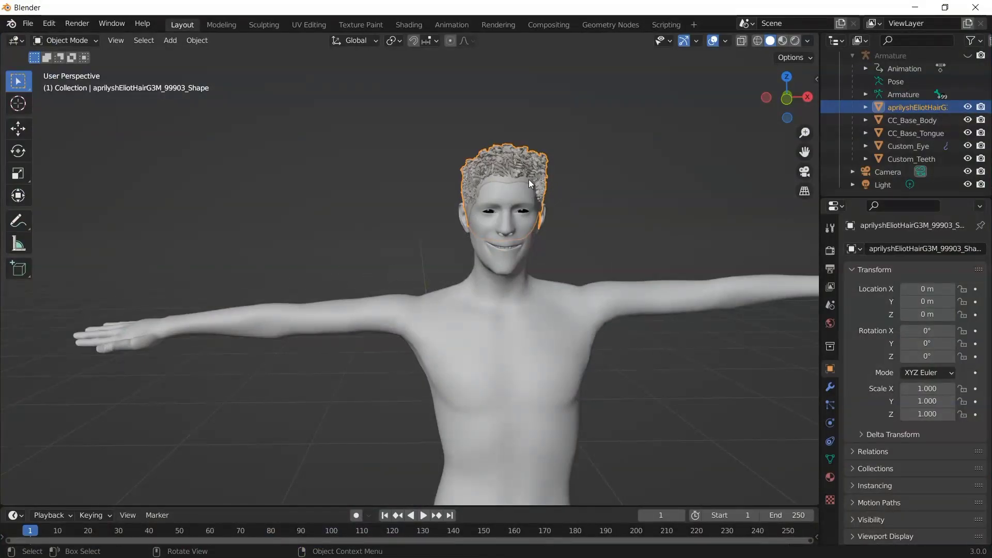
# Step: Set up a Wavefront OBJ export named eliotBlend.obj in D:\CC export
pyautogui.click(27, 24)
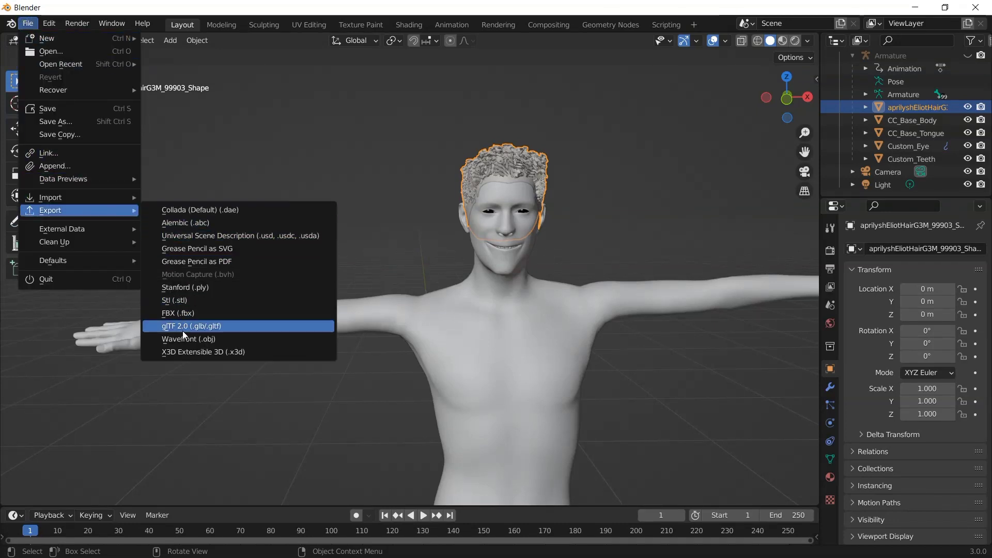
pyautogui.click(191, 339)
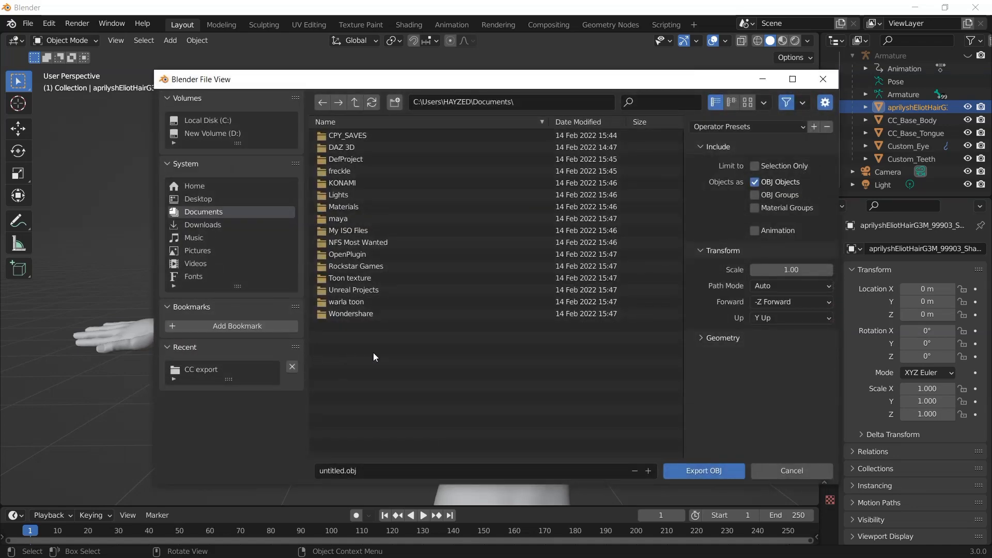
pyautogui.click(223, 135)
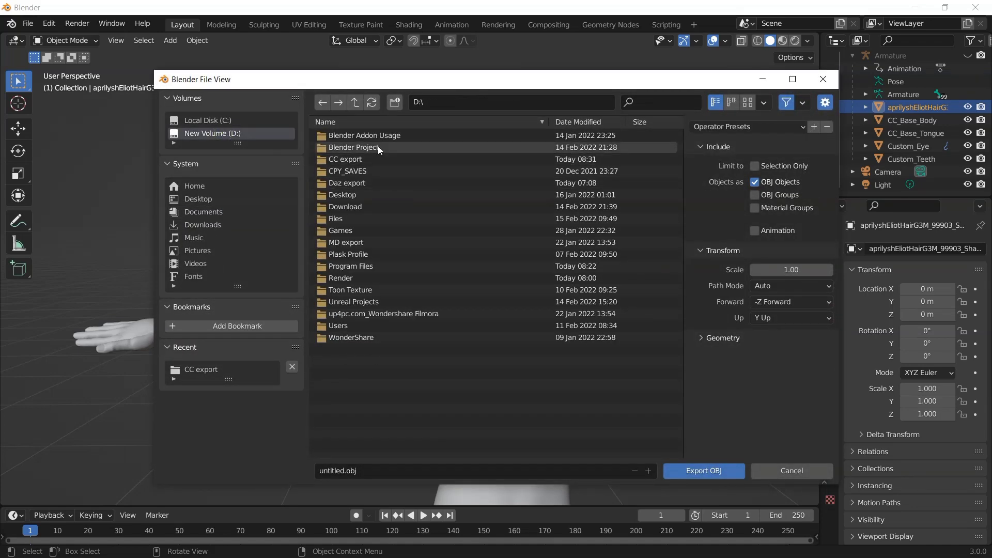
pyautogui.click(345, 158)
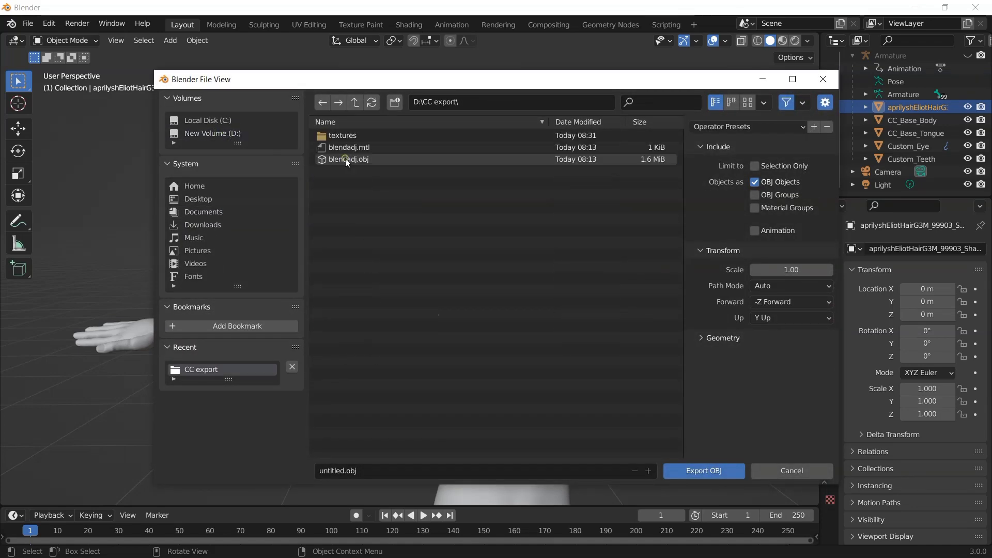
pyautogui.click(363, 470)
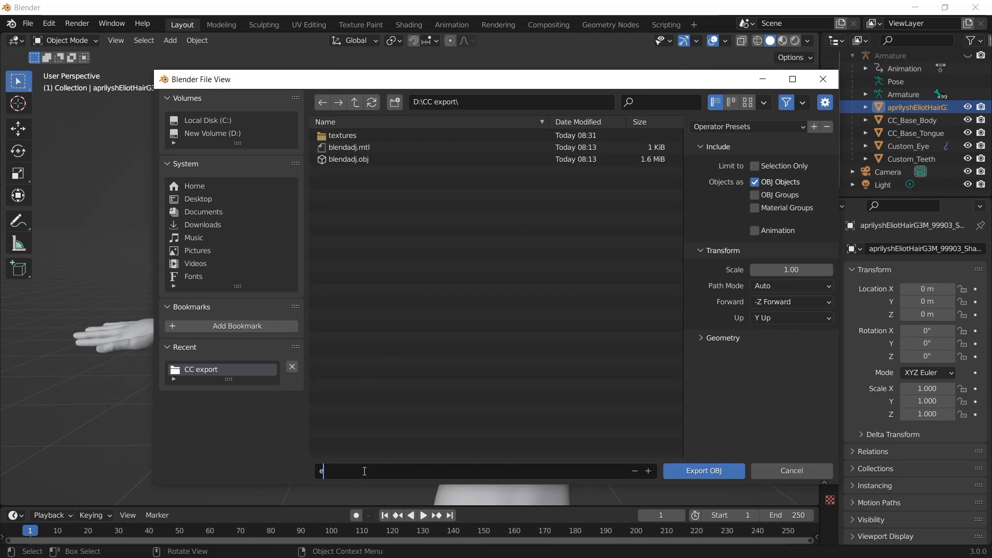
pyautogui.write('eliotBlend')
pyautogui.moveTo(707, 84)
pyautogui.mouseDown()
pyautogui.moveTo(519, 110)
pyautogui.moveTo(259, 266)
pyautogui.moveTo(441, 118)
pyautogui.moveTo(336, 70)
pyautogui.moveTo(304, 84)
pyautogui.moveTo(523, 89)
pyautogui.mouseUp()
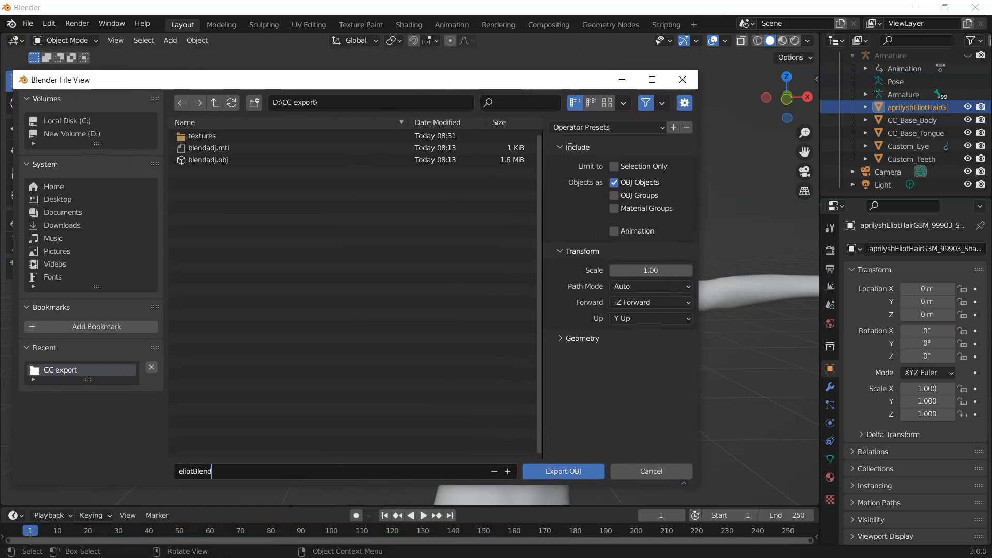
# Step: Limit the OBJ export to the selected hair and set its scale to 100
pyautogui.click(615, 166)
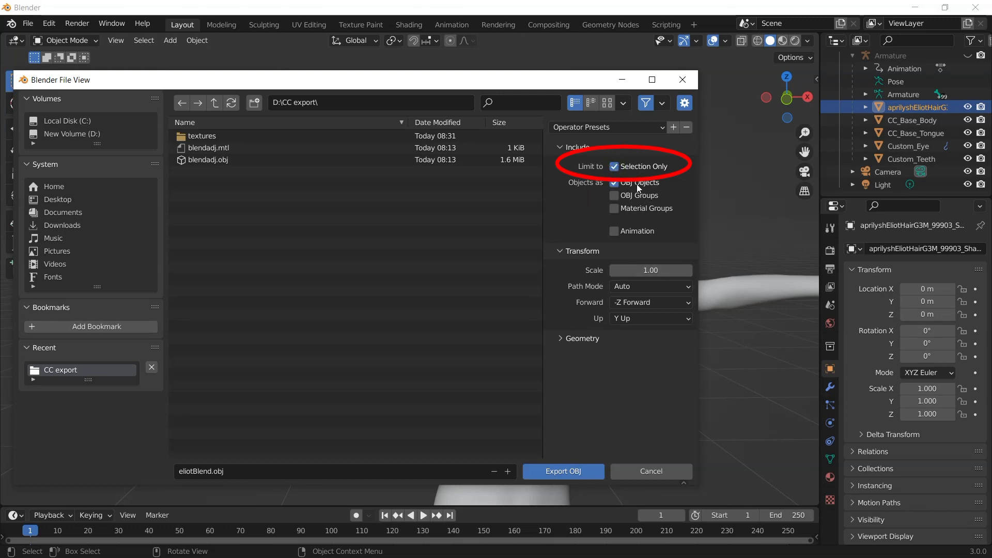
pyautogui.click(655, 271)
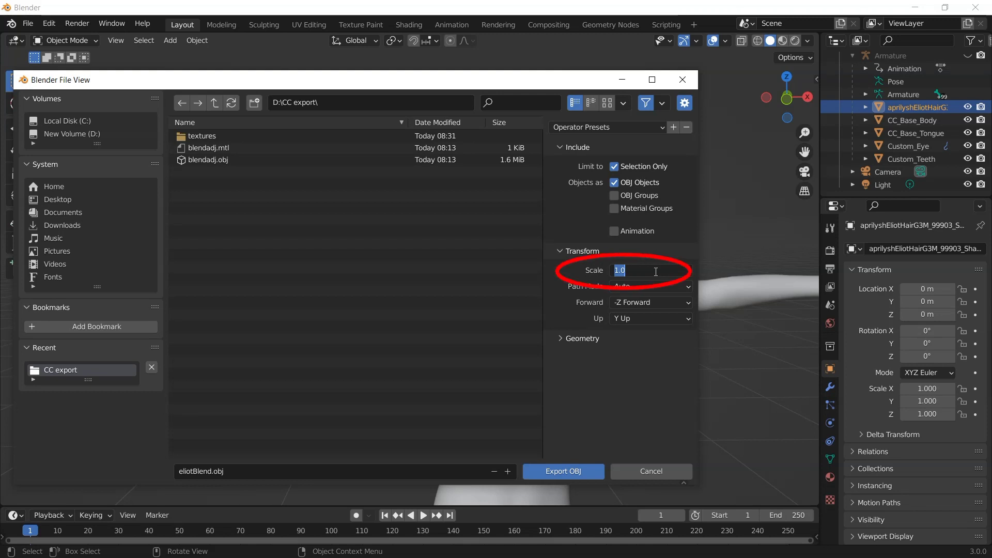
pyautogui.write('100')
pyautogui.press('Return')
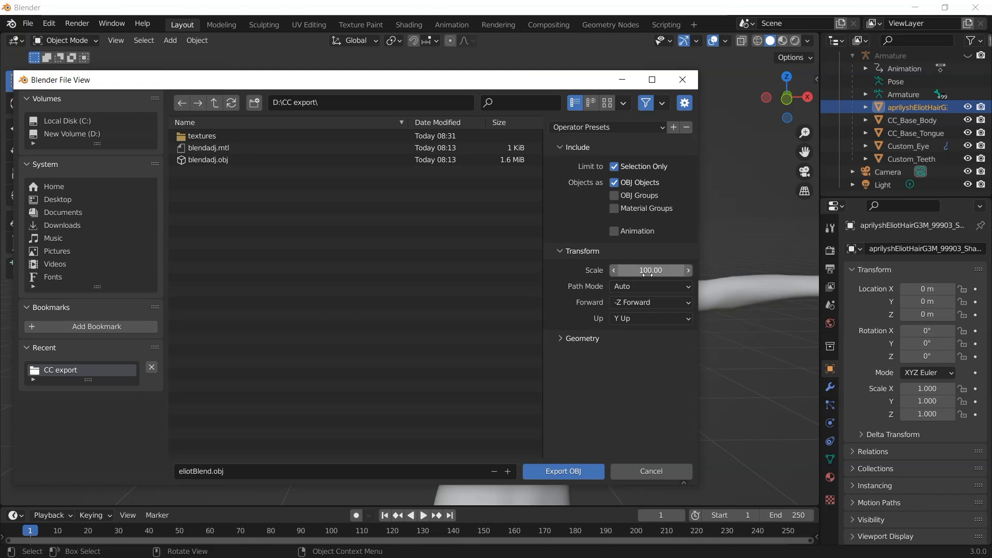
# Step: Export the hair as an OBJ, then hide the original hair in Character Creator 3's Scene tree
pyautogui.click(567, 471)
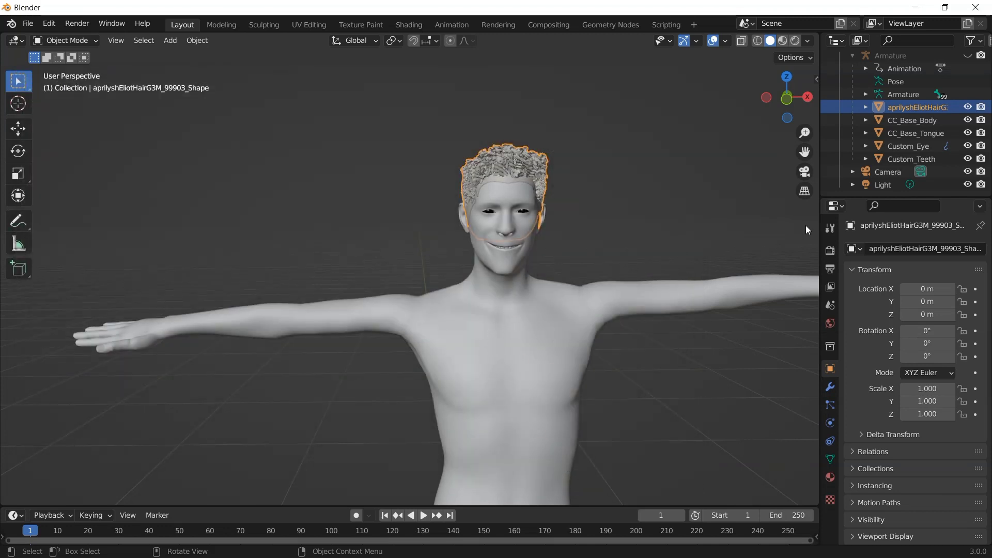
pyautogui.click(915, 7)
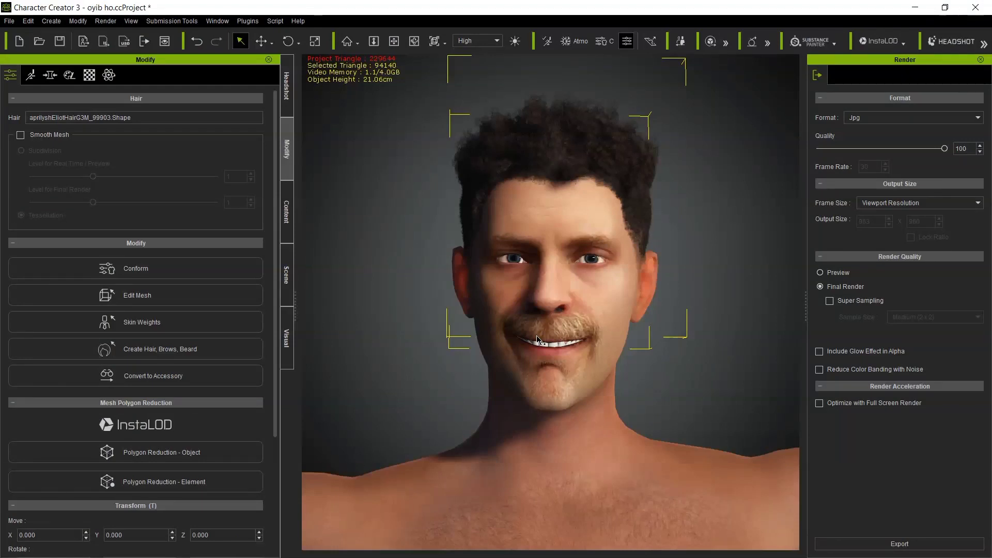
pyautogui.click(283, 275)
pyautogui.click(112, 122)
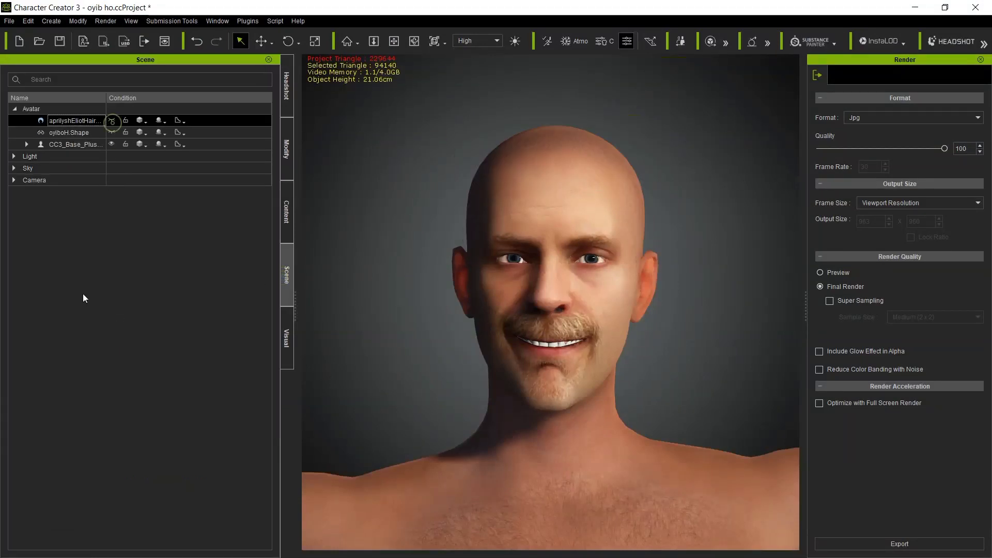
pyautogui.click(83, 294)
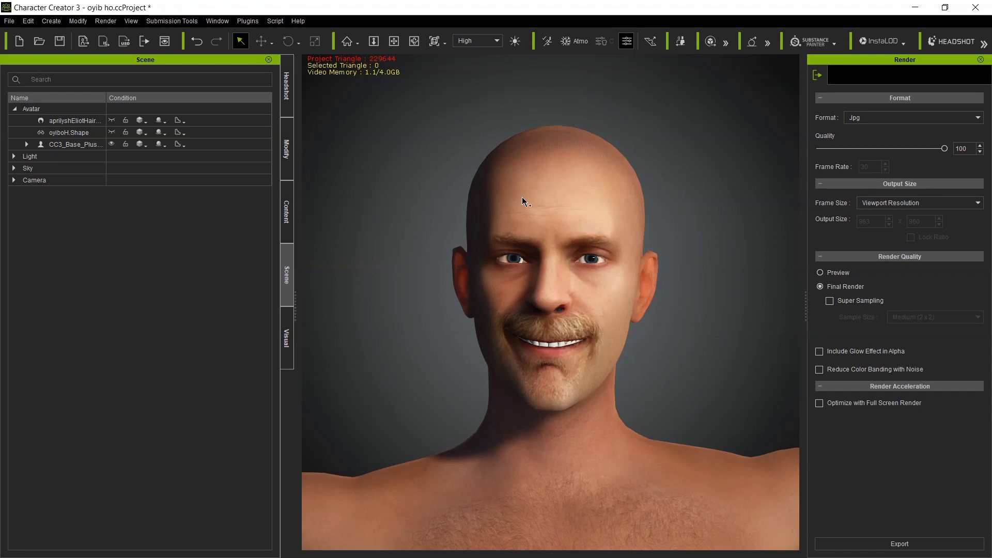
# Step: Import eliotBlend.obj as an accessory onto the character's head
pyautogui.click(55, 23)
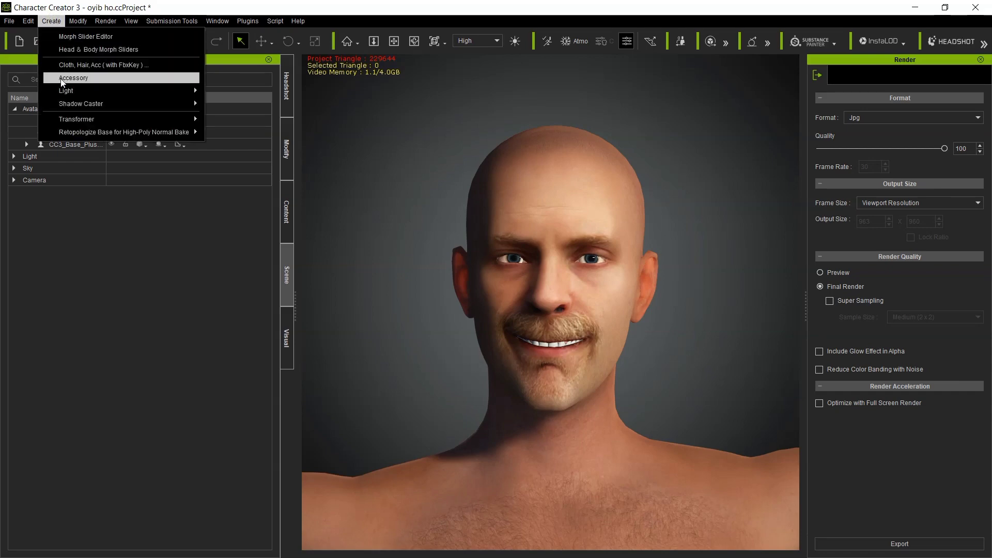
pyautogui.click(94, 78)
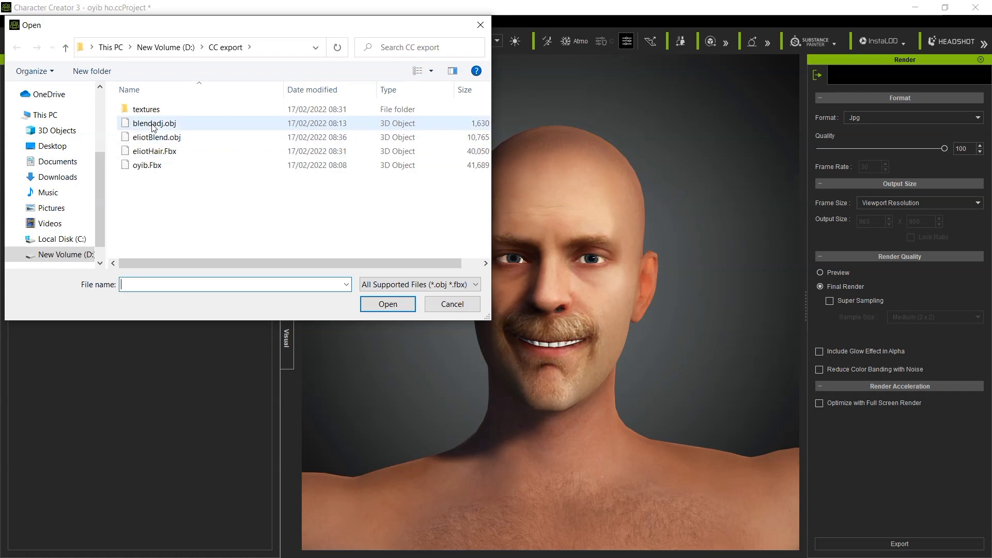
pyautogui.click(156, 138)
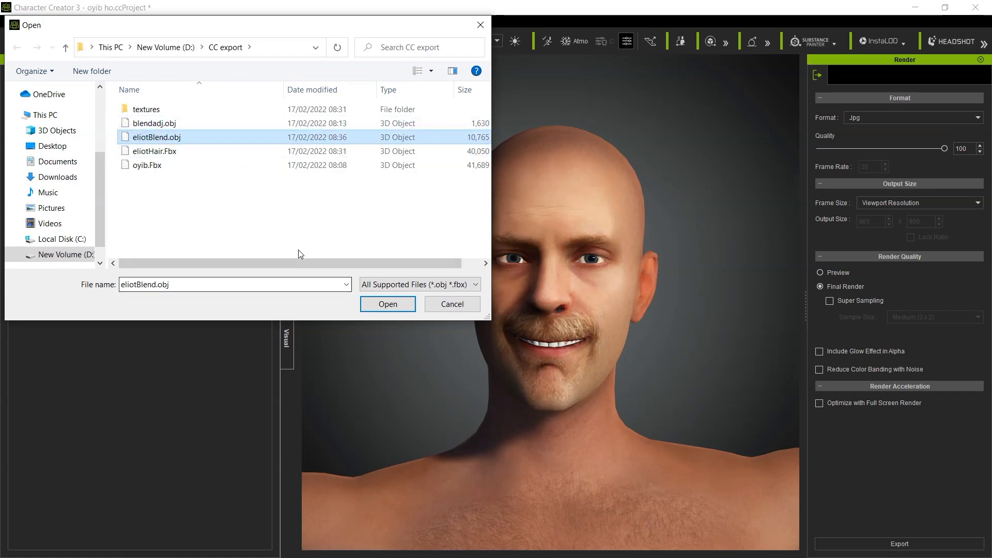
pyautogui.click(387, 304)
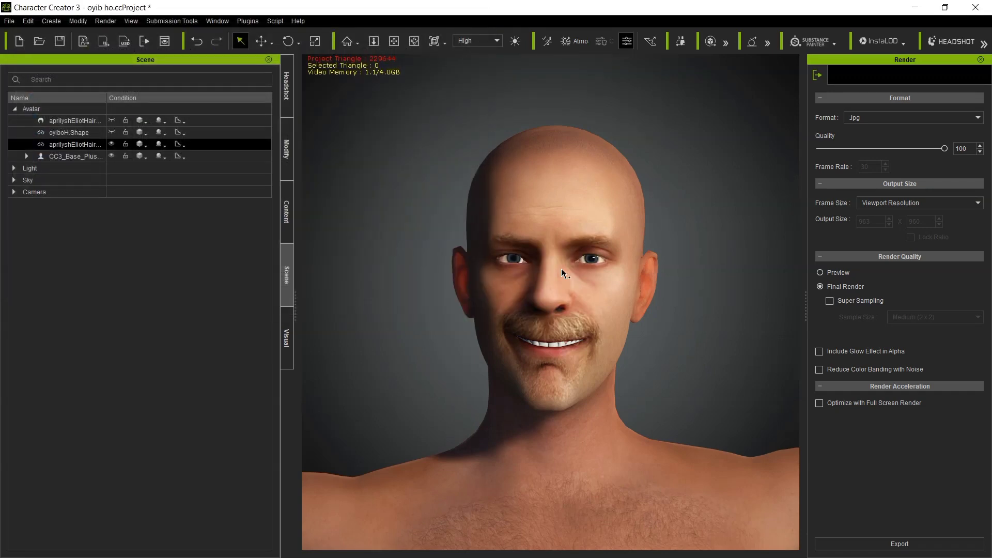
pyautogui.click(260, 41)
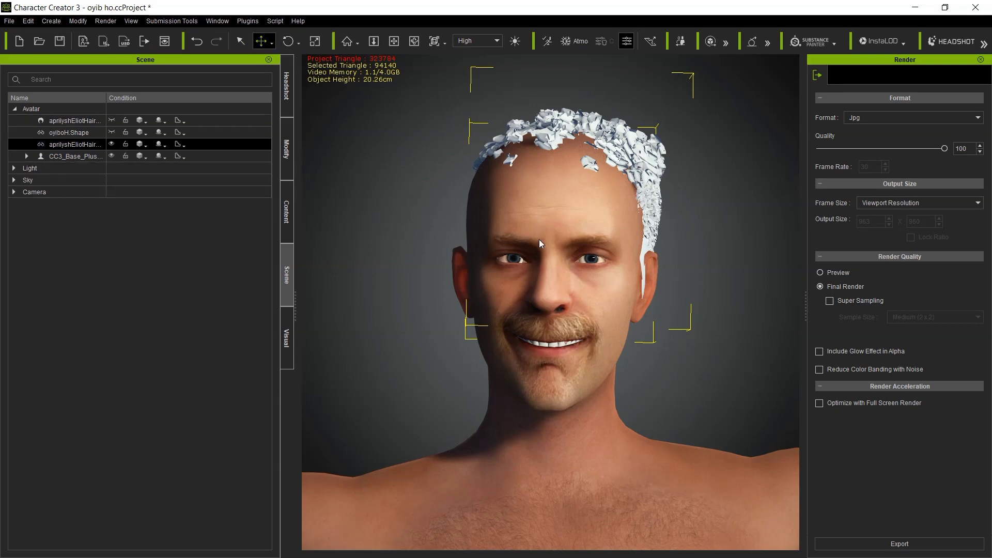
pyautogui.scroll(-5, 592, 304)
pyautogui.scroll(5, 591, 312)
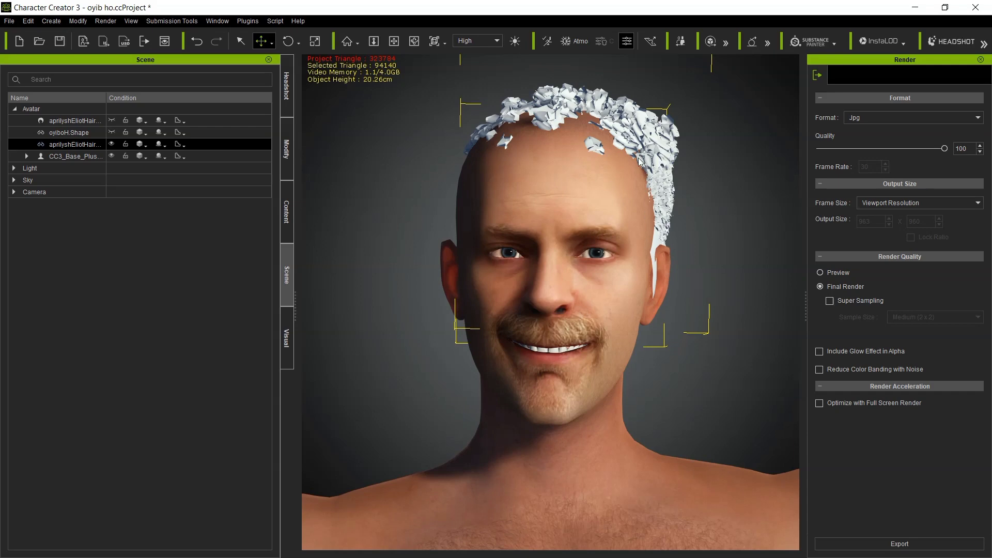
# Step: Set the imported hair's pivot to Middle in the Modify panel
pyautogui.click(288, 160)
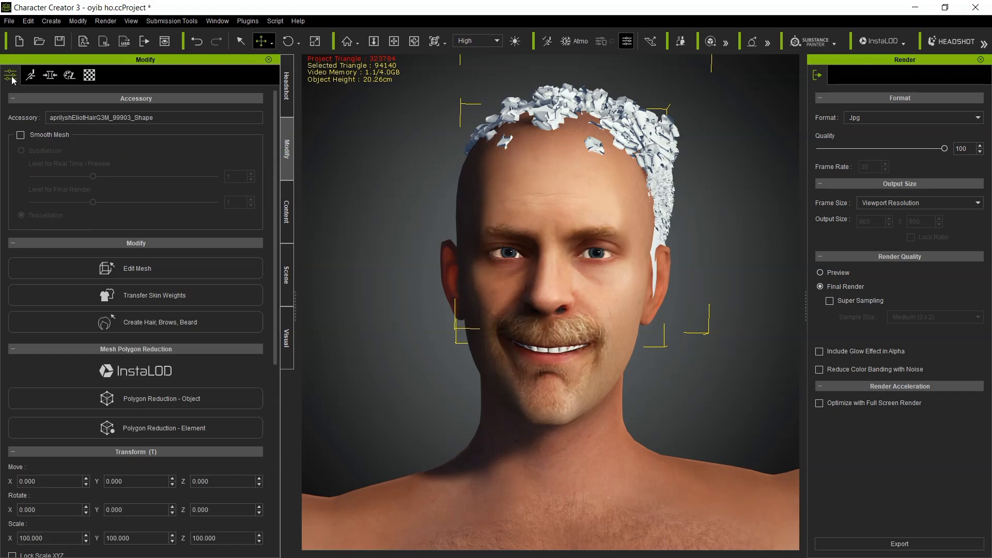
pyautogui.scroll(-10, 184, 211)
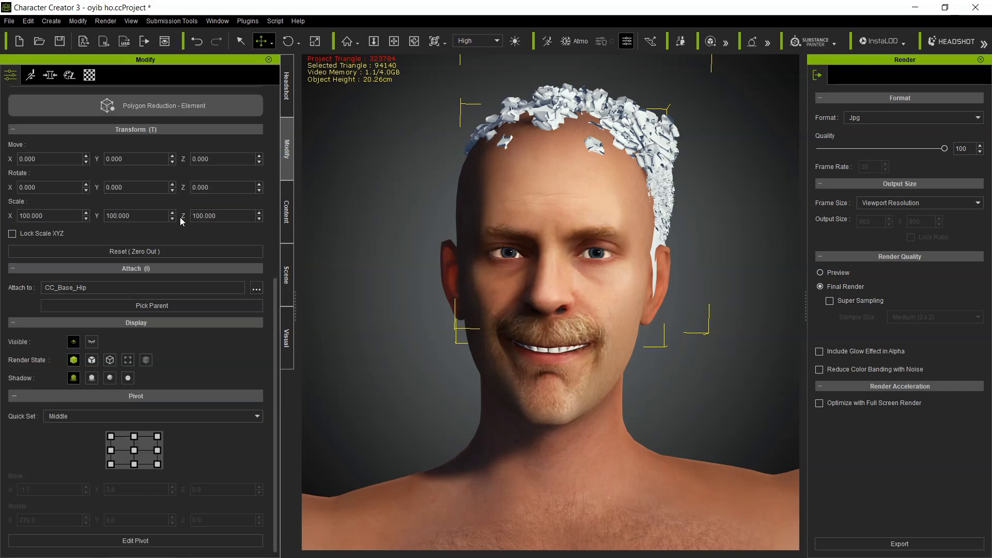
pyautogui.click(132, 449)
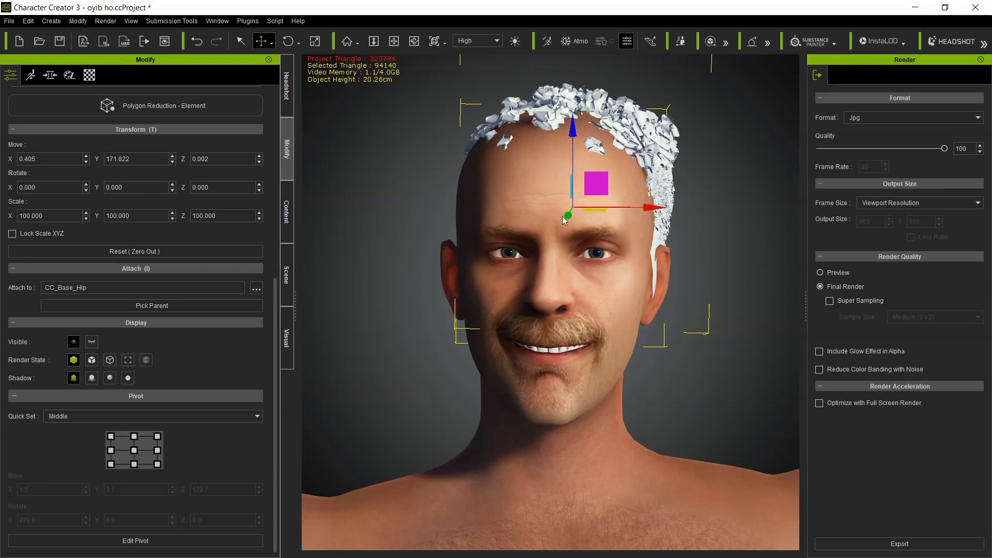
pyautogui.moveTo(443, 60); pyautogui.dragTo(265, 29, button='right')
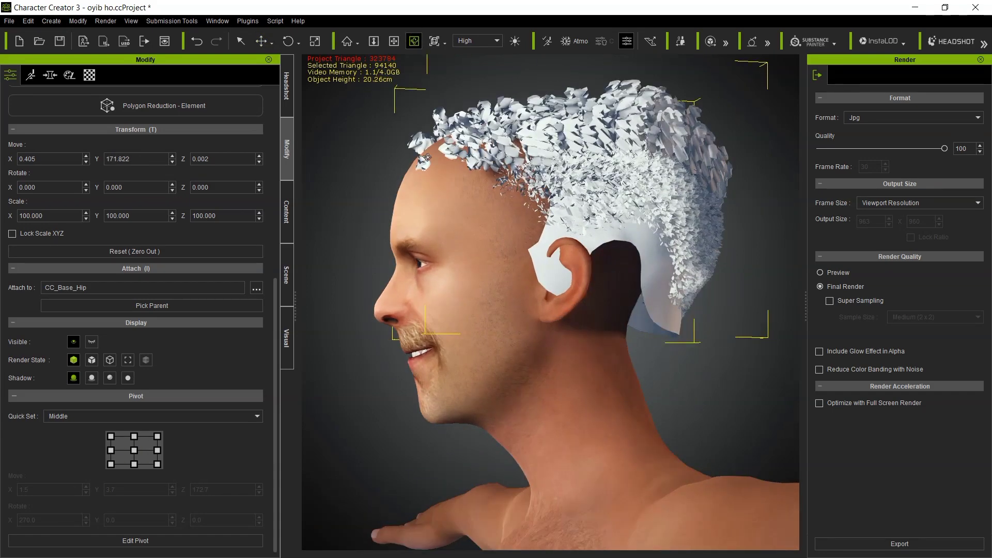
# Step: Move the hair forward and sideways so it sits centred over the scalp and forehead
pyautogui.click(260, 42)
pyautogui.moveTo(647, 208); pyautogui.dragTo(609, 210)
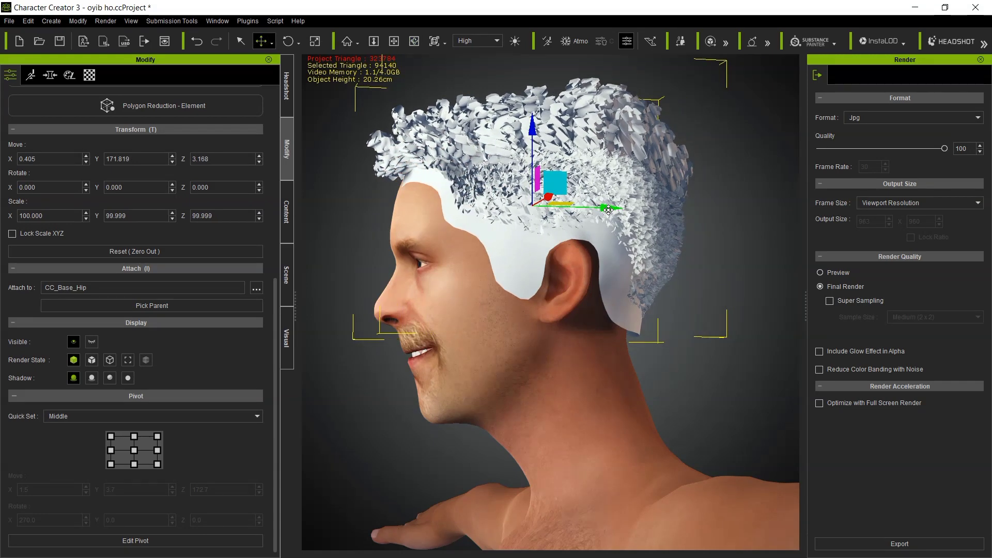
pyautogui.click(414, 41)
pyautogui.moveTo(568, 196); pyautogui.dragTo(785, 196)
pyautogui.click(260, 40)
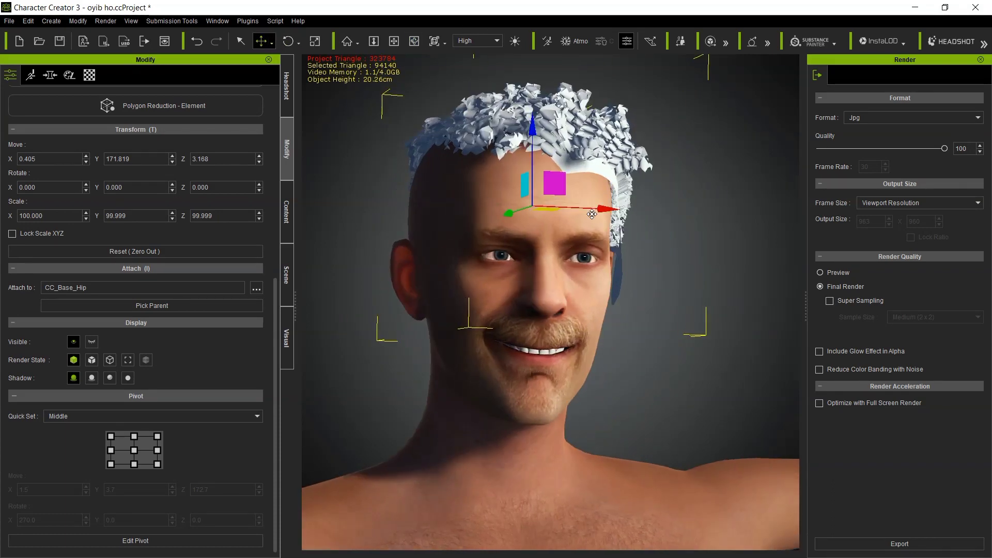
pyautogui.moveTo(606, 208); pyautogui.dragTo(594, 213)
pyautogui.moveTo(498, 212); pyautogui.dragTo(500, 215)
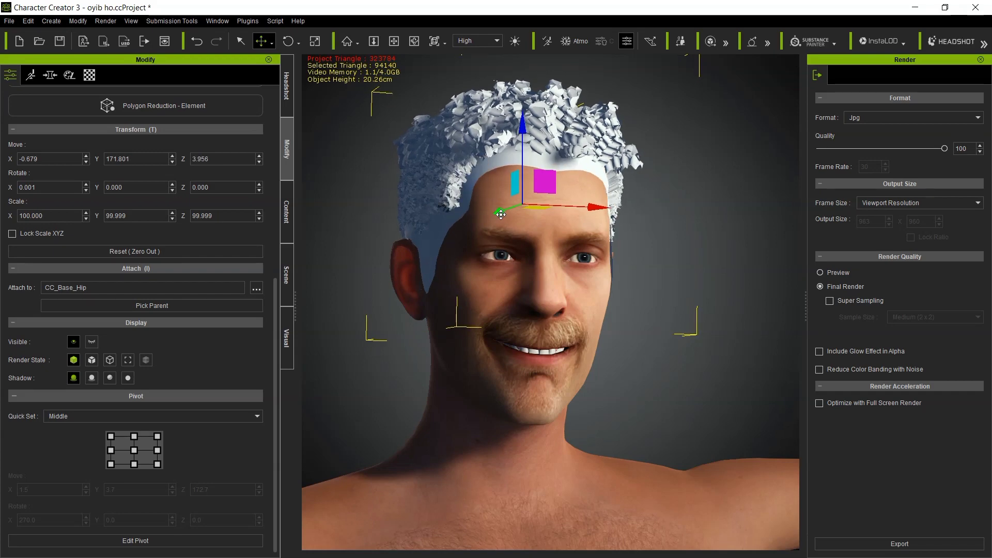
pyautogui.click(414, 41)
pyautogui.moveTo(672, 206); pyautogui.dragTo(990, 206)
pyautogui.moveTo(514, 264); pyautogui.dragTo(482, 256)
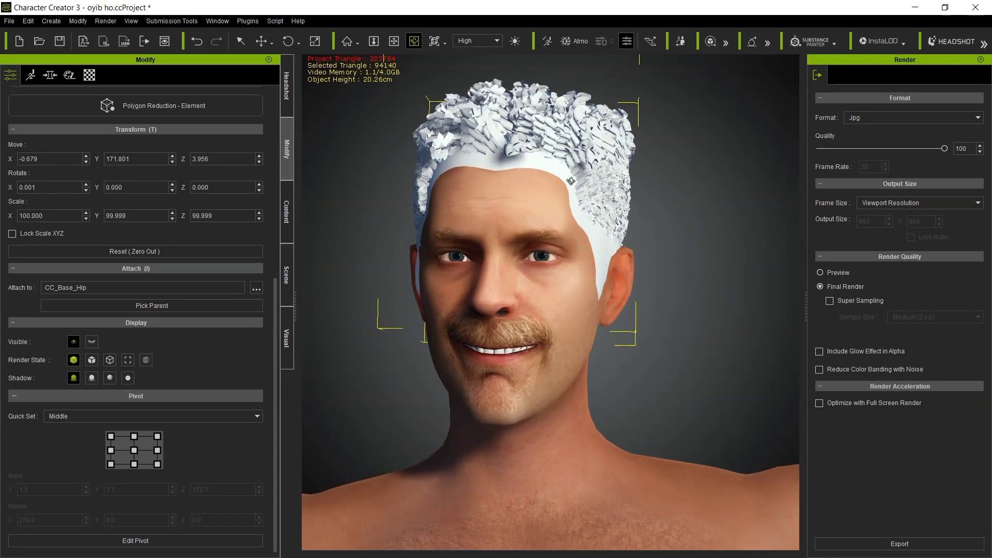
pyautogui.moveTo(431, 147); pyautogui.dragTo(413, 149)
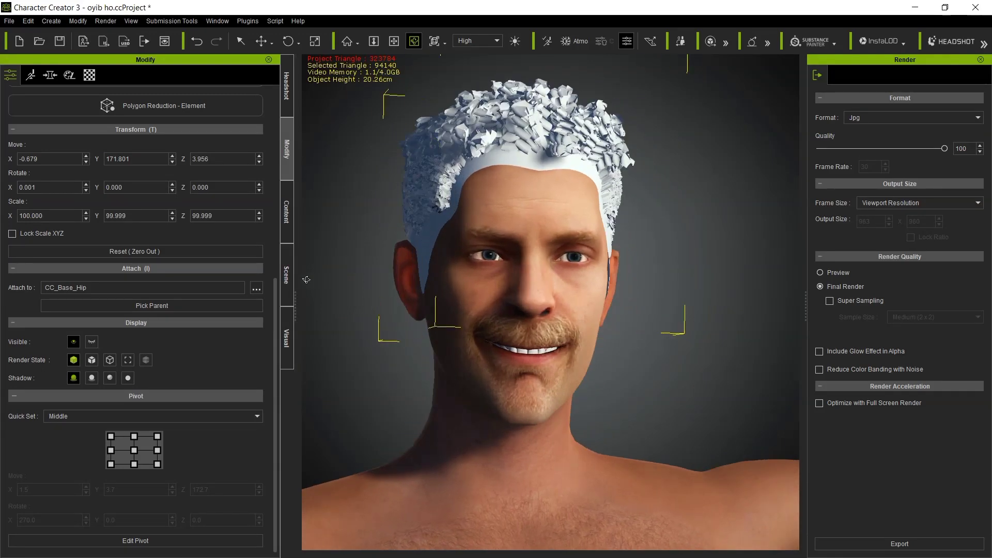
# Step: Copy the Base Color texture from the original hair's scalp material
pyautogui.click(291, 292)
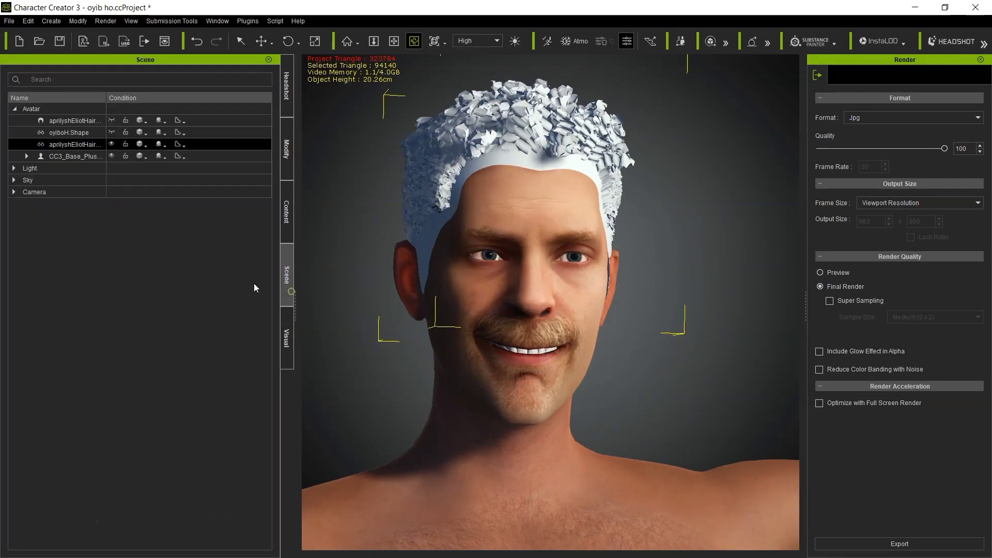
pyautogui.click(87, 120)
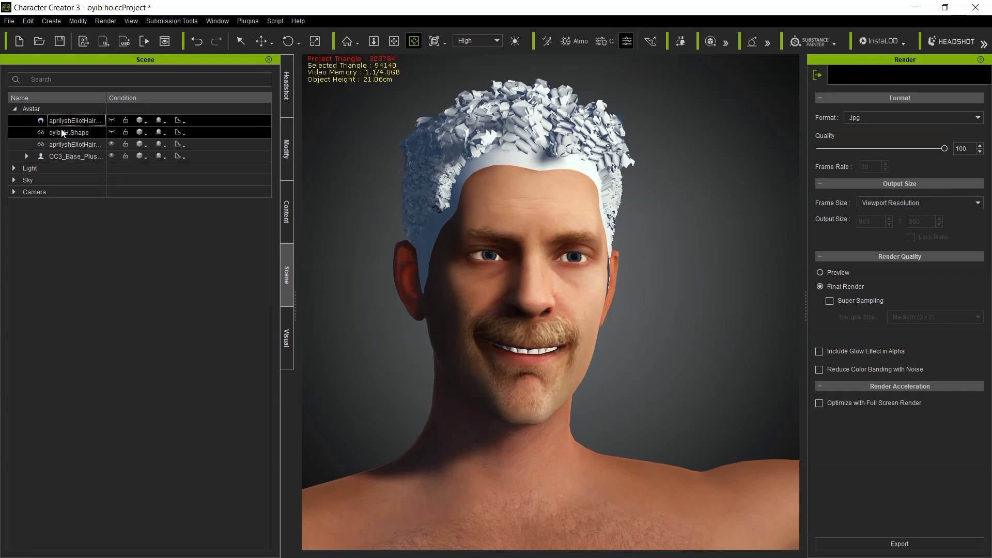
pyautogui.keyDown('ctrl'); pyautogui.click(234, 132); pyautogui.keyUp('ctrl')
pyautogui.click(287, 149)
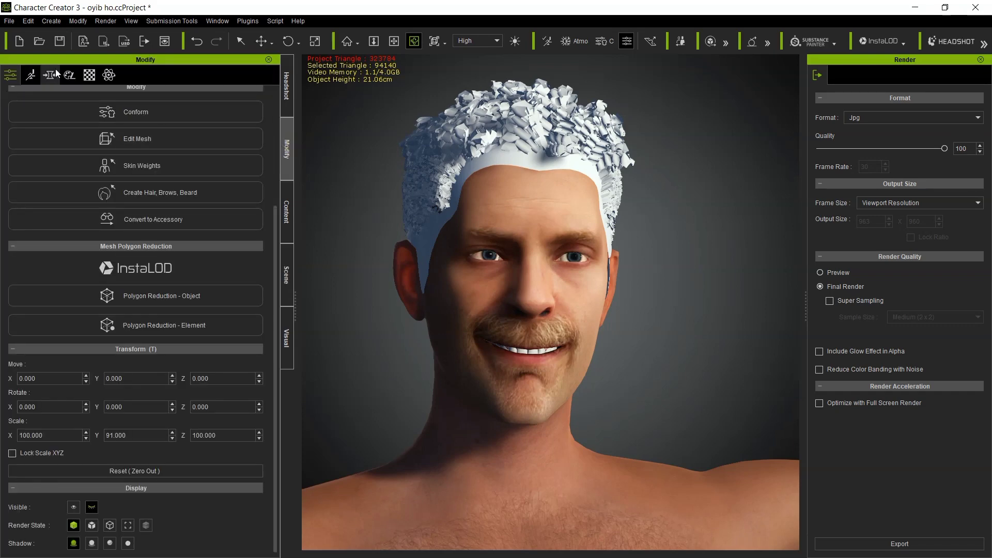
pyautogui.click(91, 82)
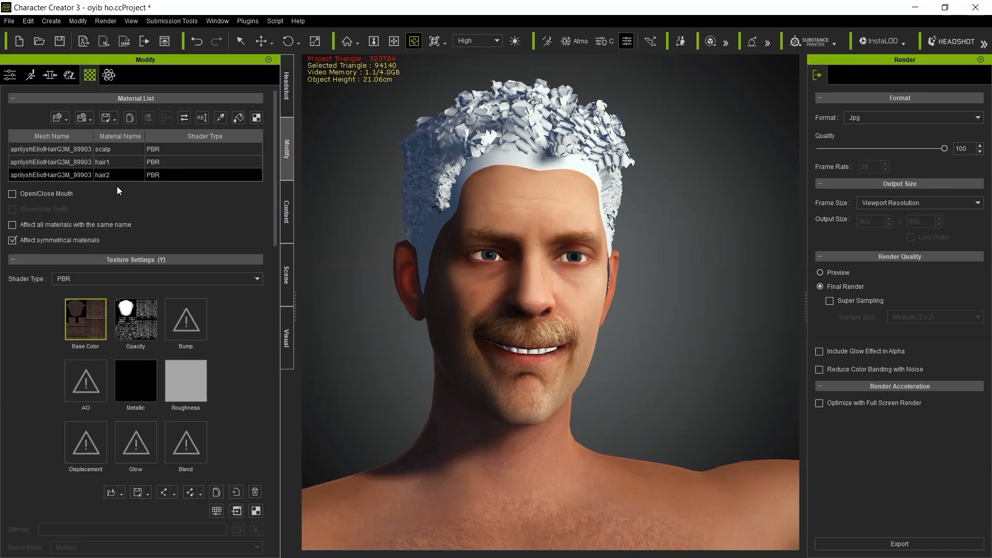
pyautogui.click(79, 151)
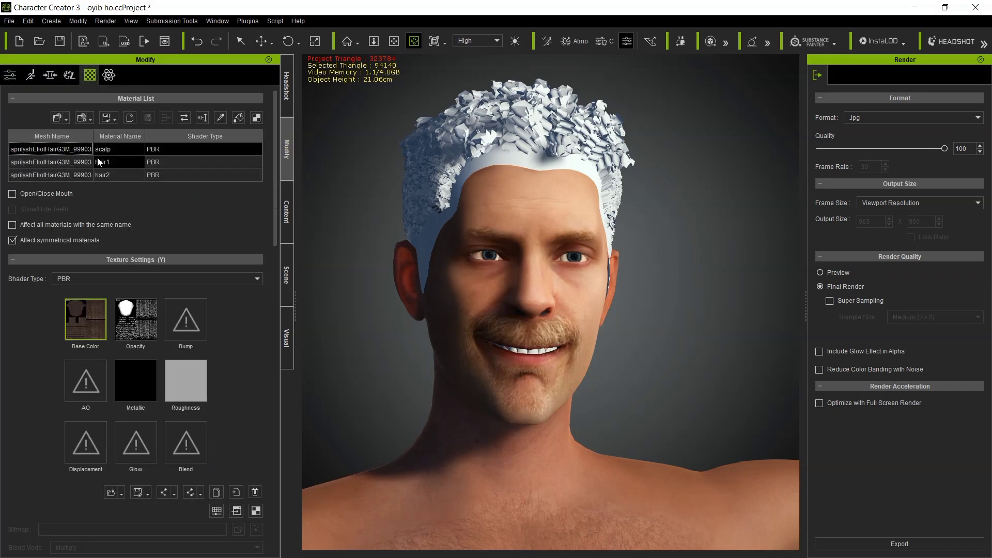
pyautogui.rightClick(82, 311)
pyautogui.click(123, 358)
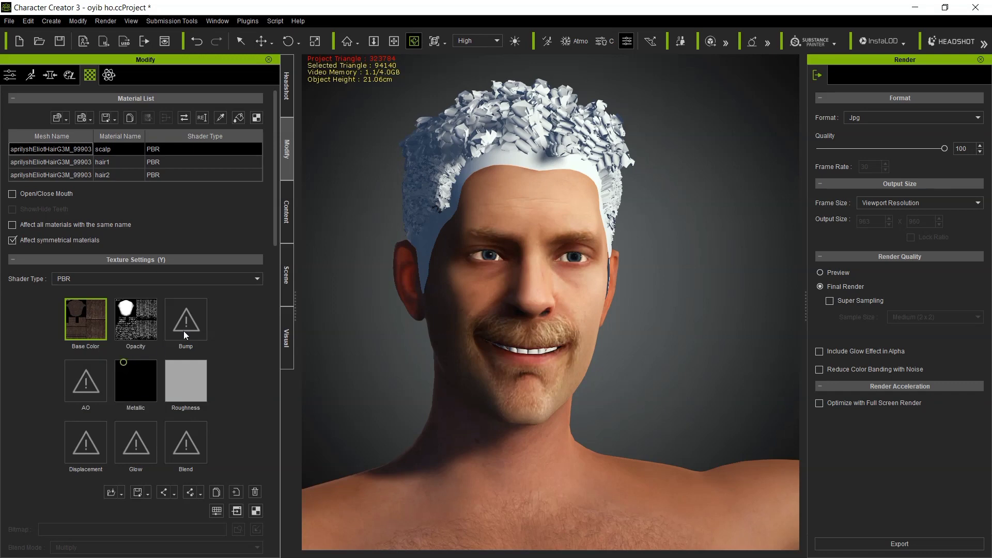
# Step: Paste that Base Color texture into the imported hair's scalp_Transparency material
pyautogui.click(283, 286)
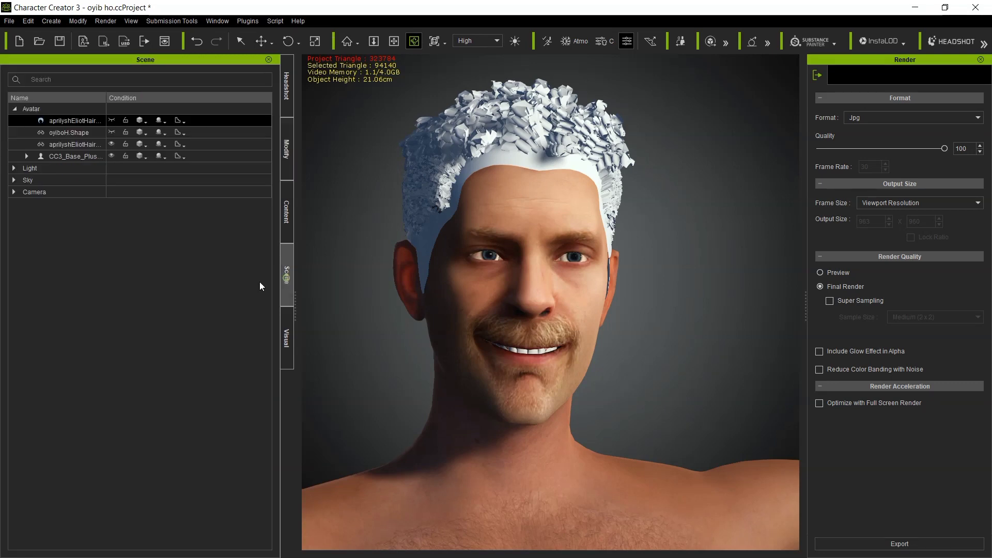
pyautogui.click(79, 145)
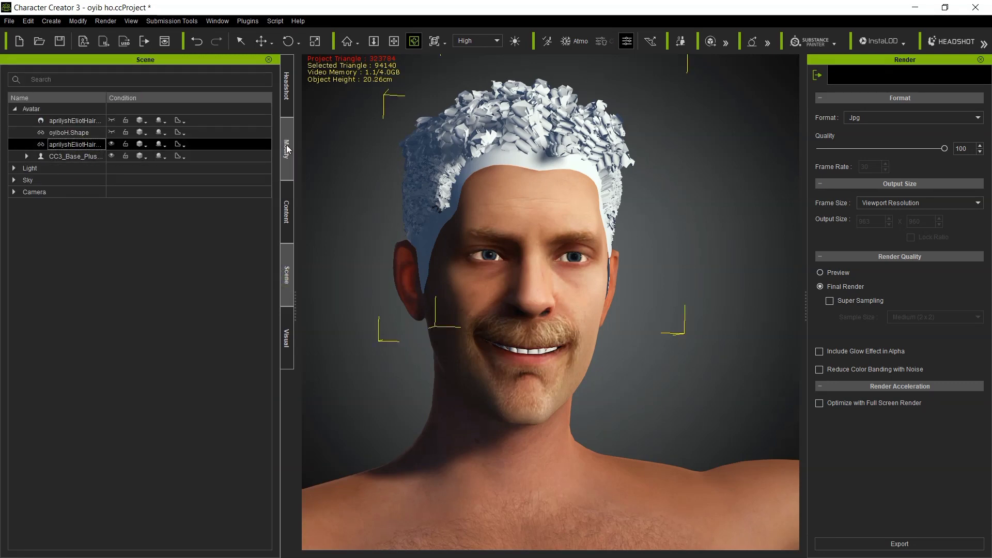
pyautogui.click(287, 149)
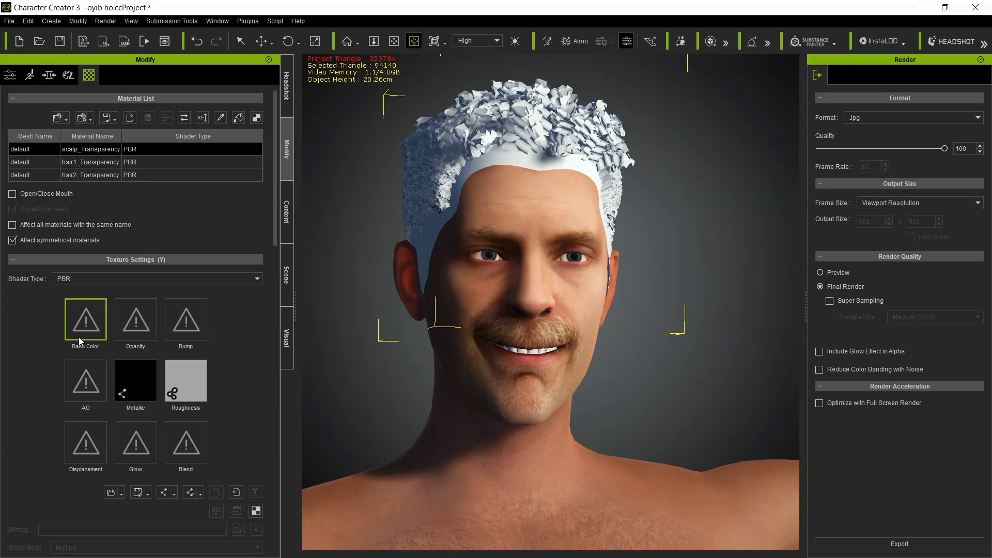
pyautogui.rightClick(102, 312)
pyautogui.click(133, 377)
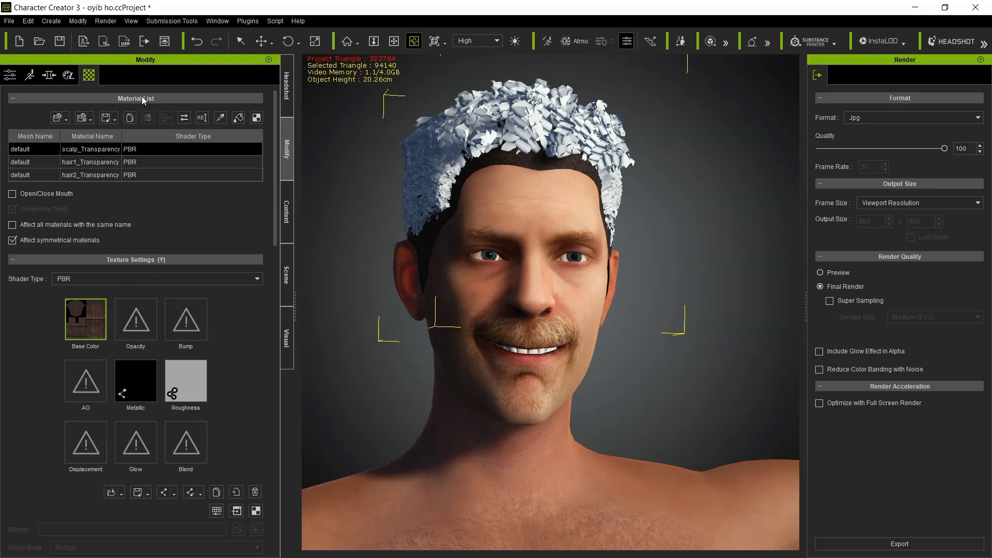
# Step: Copy the Opacity texture from the original hair's scalp material
pyautogui.click(291, 285)
pyautogui.click(76, 122)
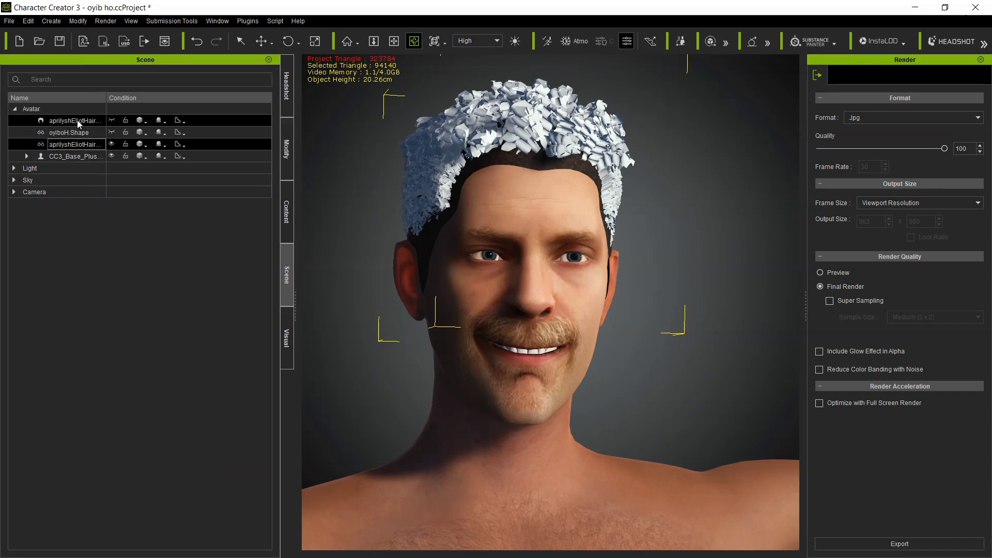
pyautogui.click(286, 155)
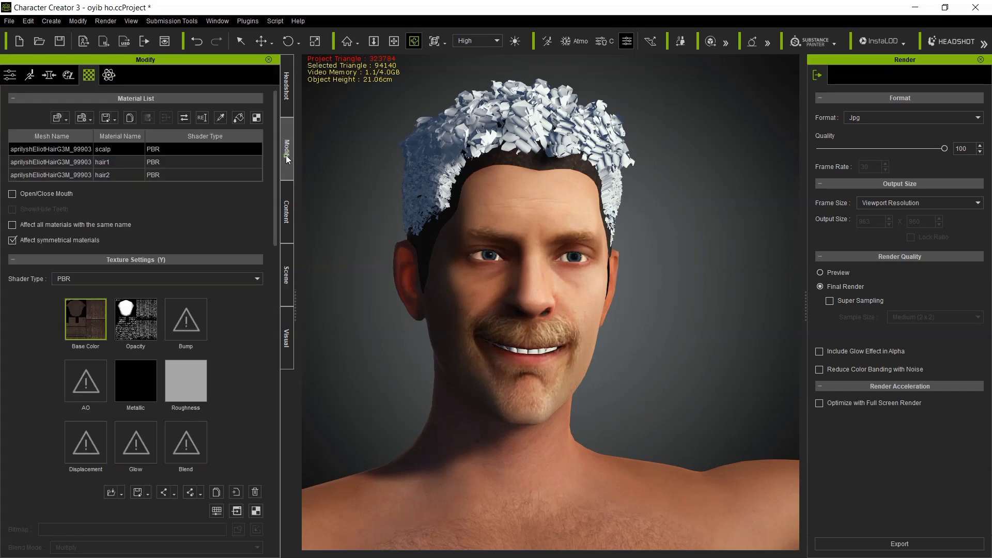
pyautogui.rightClick(149, 327)
pyautogui.click(177, 379)
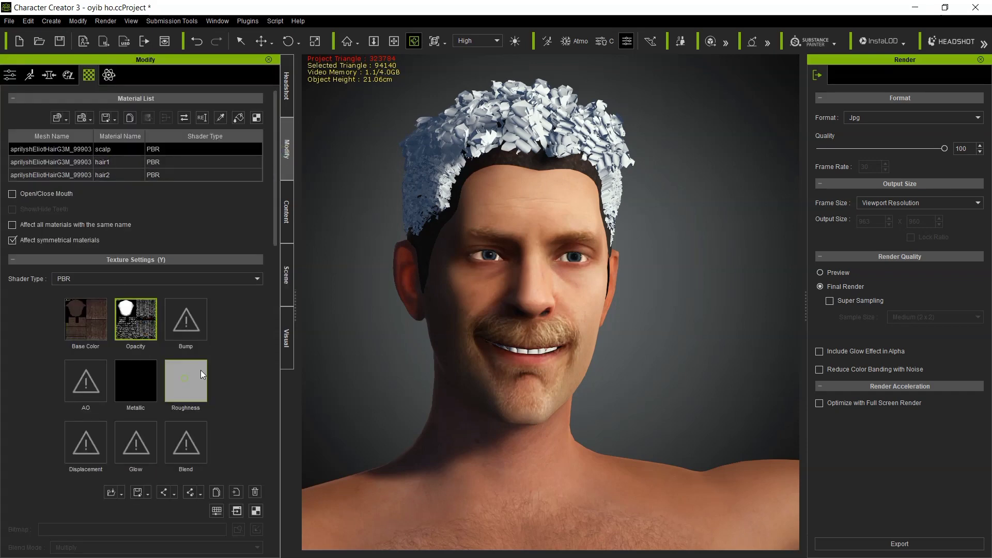
# Step: Paste the Opacity texture into the imported hair's scalp_Transparency material
pyautogui.click(292, 275)
pyautogui.click(73, 145)
pyautogui.click(285, 149)
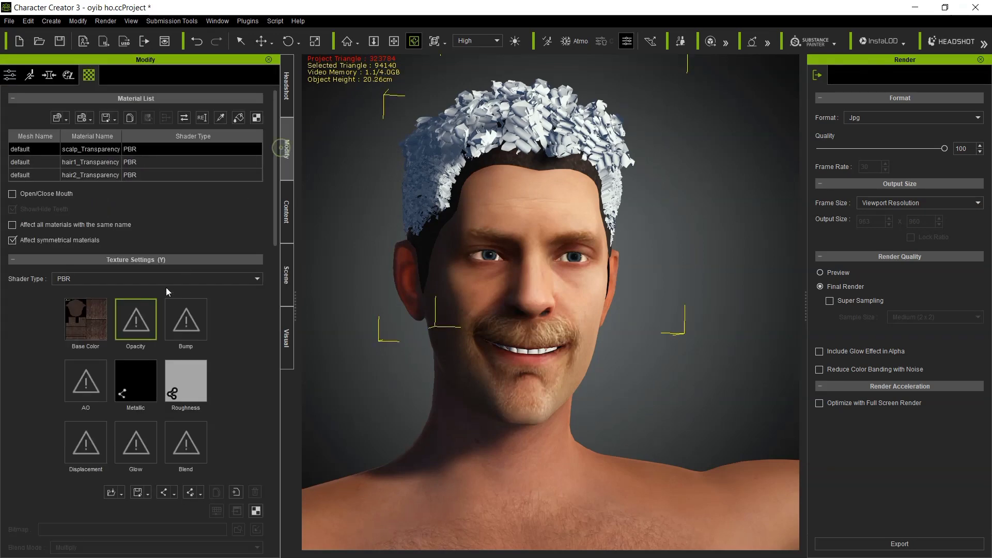
pyautogui.rightClick(142, 310)
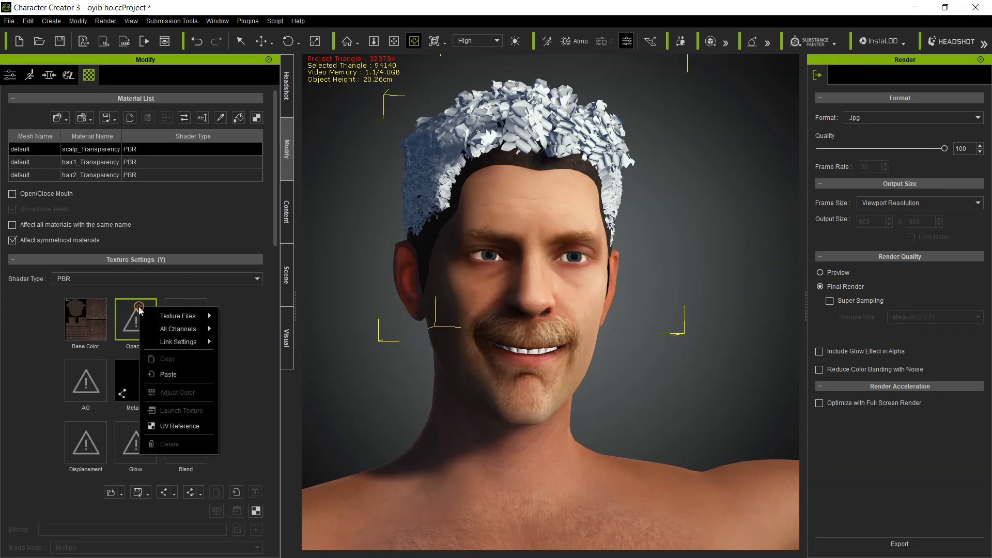
pyautogui.click(174, 375)
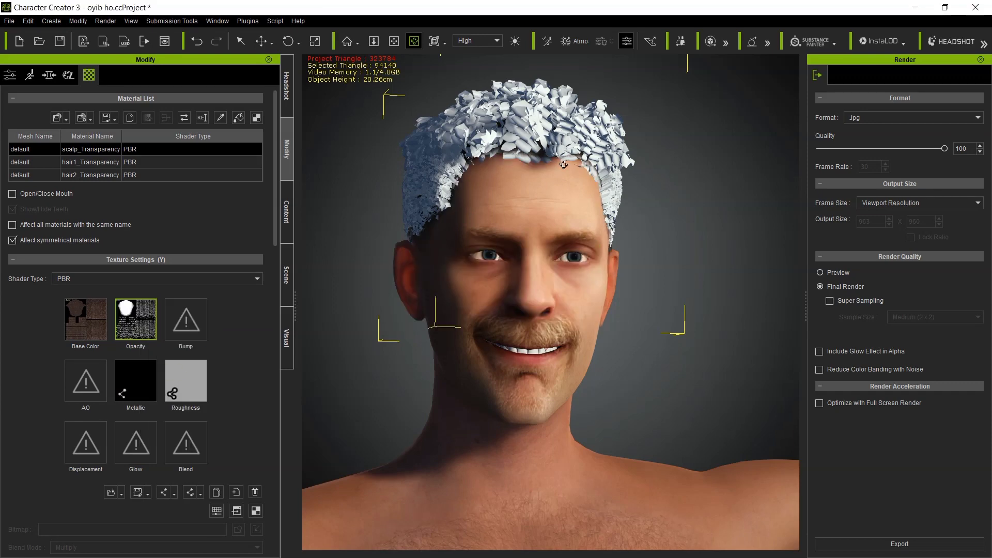
pyautogui.moveTo(563, 164); pyautogui.dragTo(447, 180, button='right')
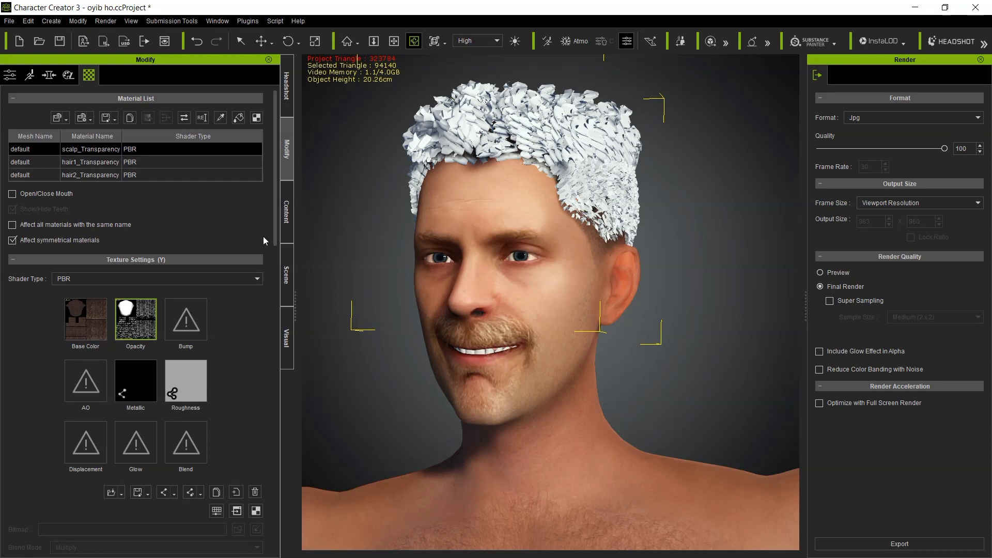
# Step: Inspect the textures on the original hair's hair1 and hair2 materials
pyautogui.click(286, 274)
pyautogui.click(73, 121)
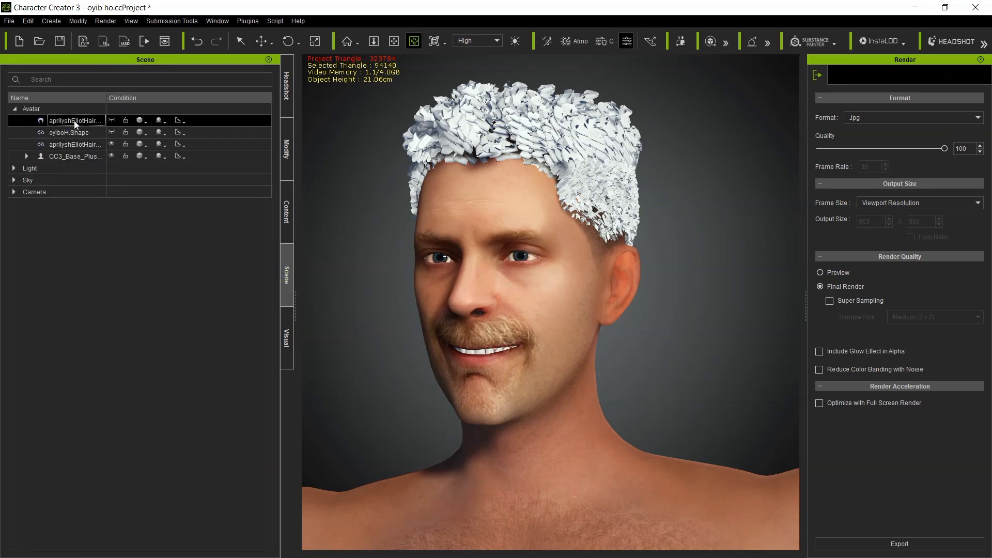
pyautogui.click(292, 164)
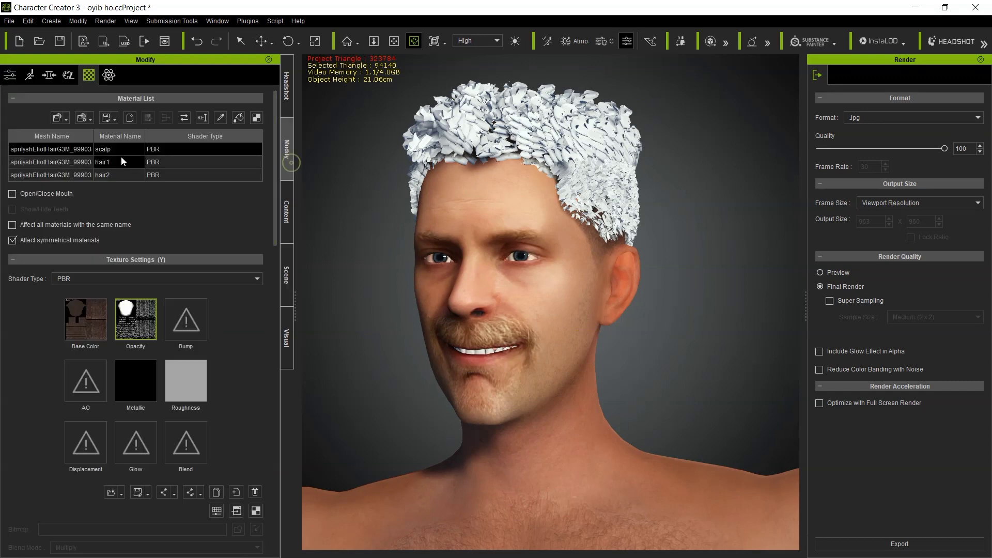
pyautogui.click(79, 162)
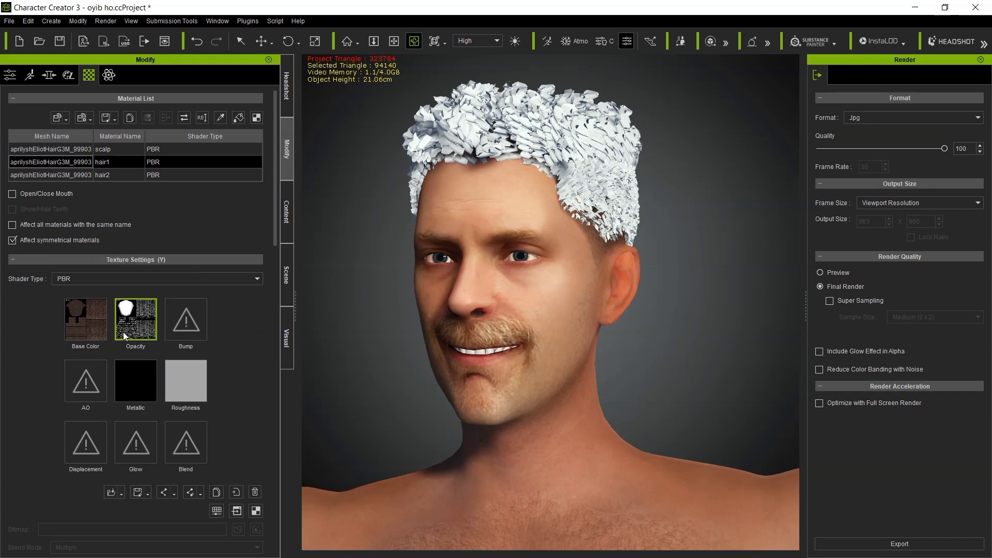
pyautogui.click(60, 175)
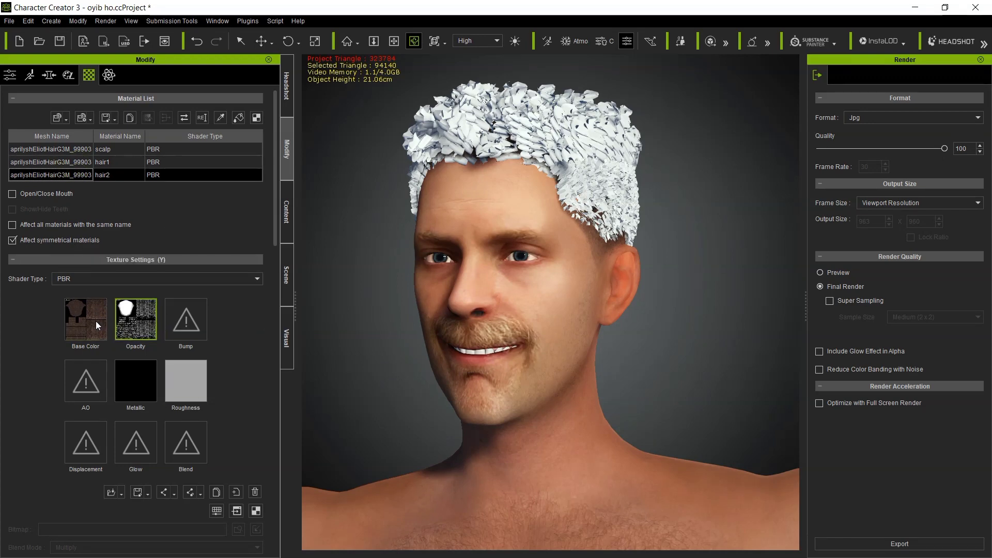
# Step: Paste the Opacity texture onto the imported hair's hair1_Transparency and hair2_Transparency materials
pyautogui.click(286, 279)
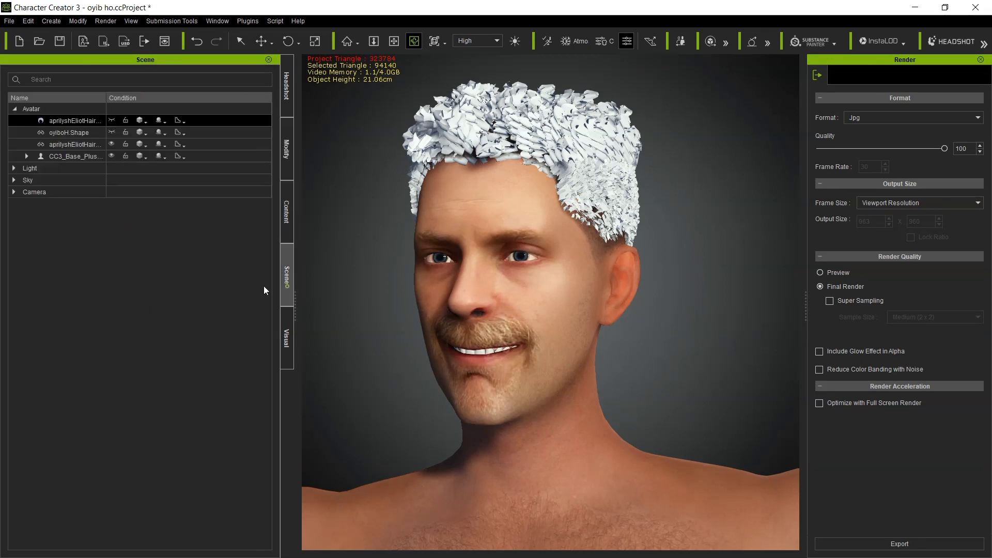
pyautogui.click(68, 144)
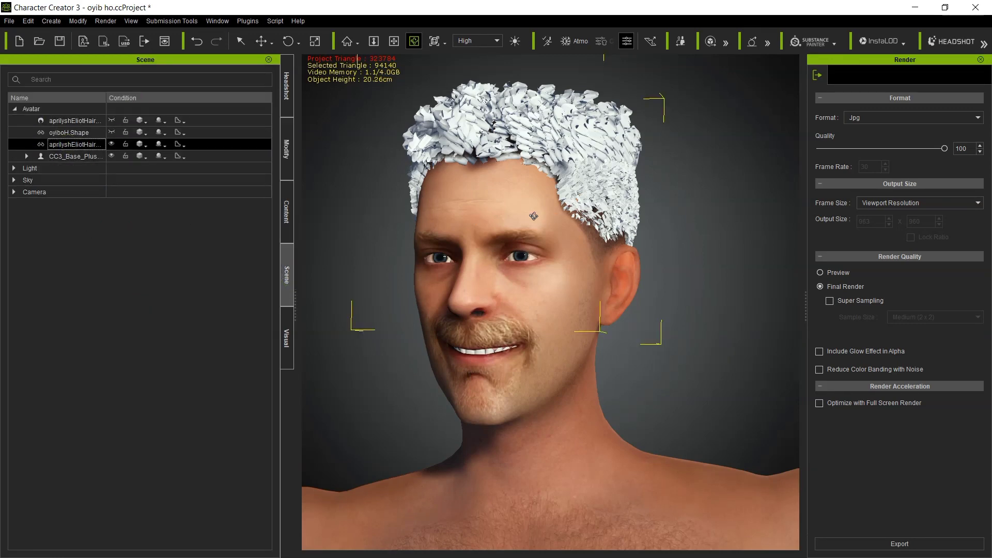
pyautogui.click(289, 157)
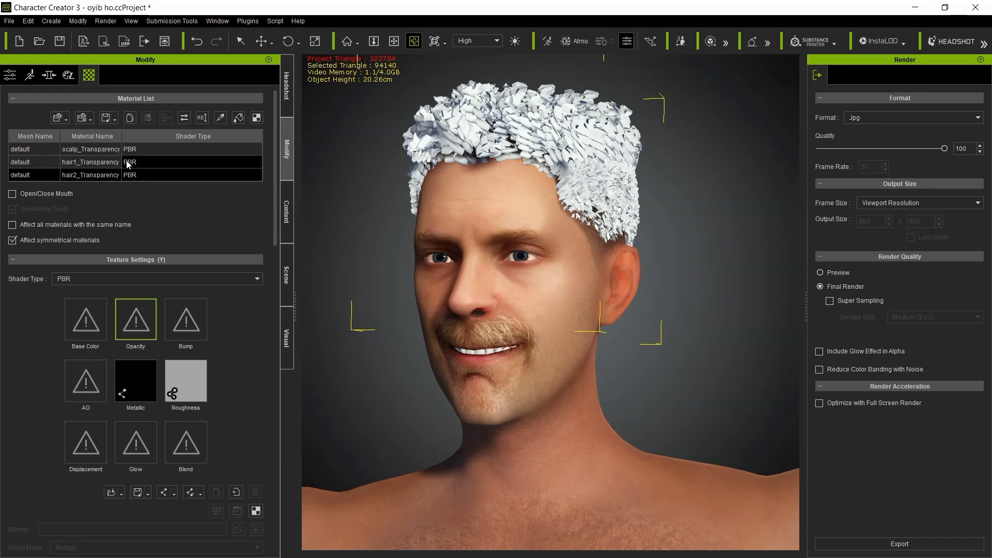
pyautogui.click(87, 152)
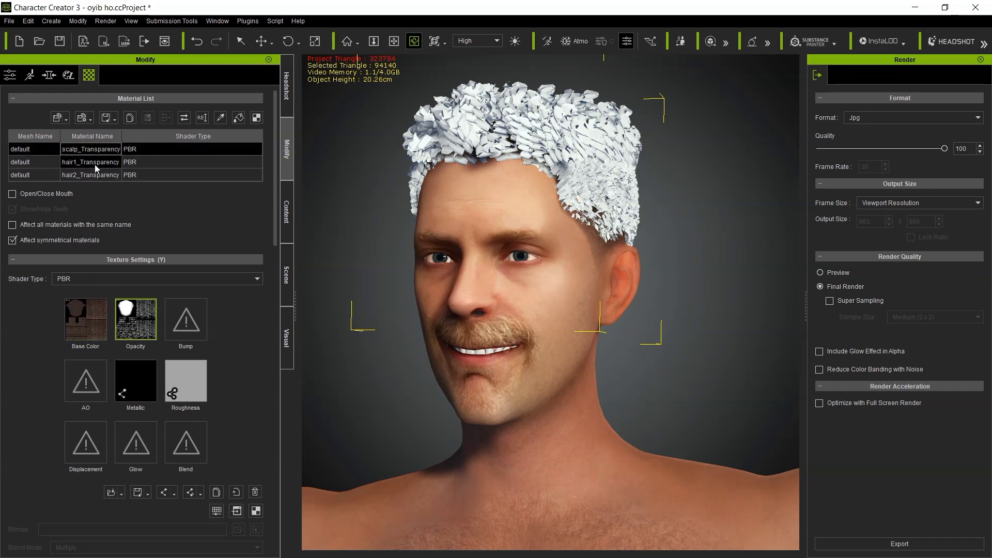
pyautogui.click(94, 164)
pyautogui.rightClick(135, 321)
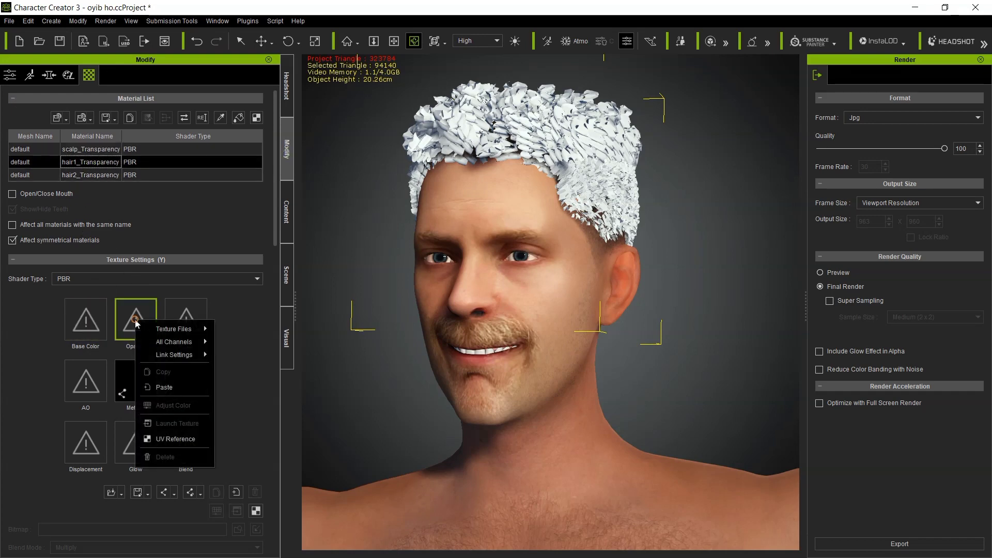
pyautogui.click(164, 387)
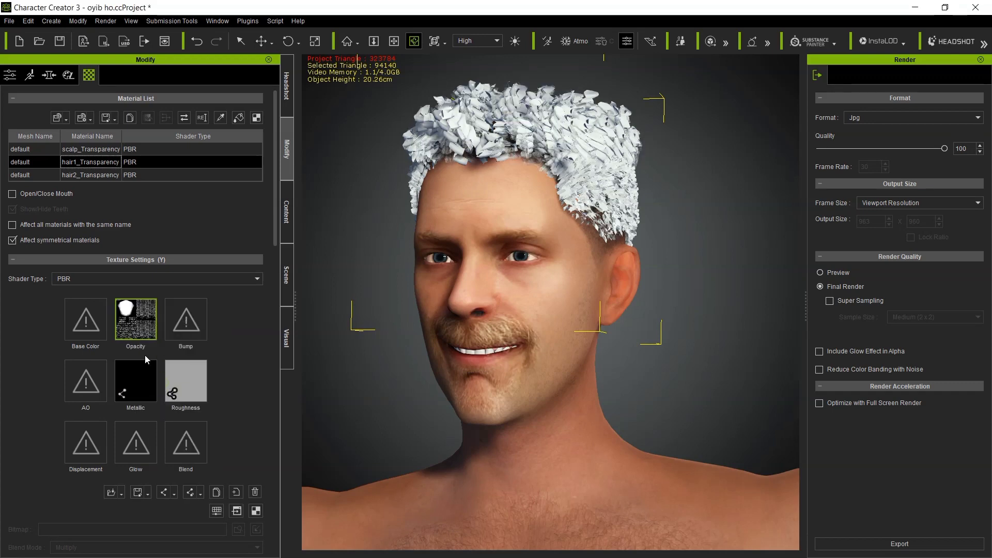
pyautogui.click(90, 175)
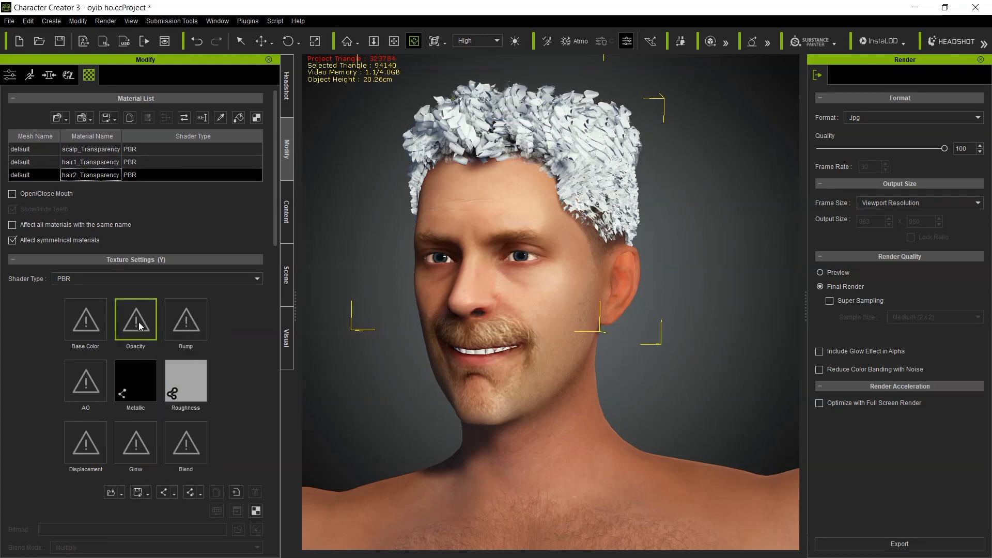
pyautogui.rightClick(139, 323)
pyautogui.click(166, 389)
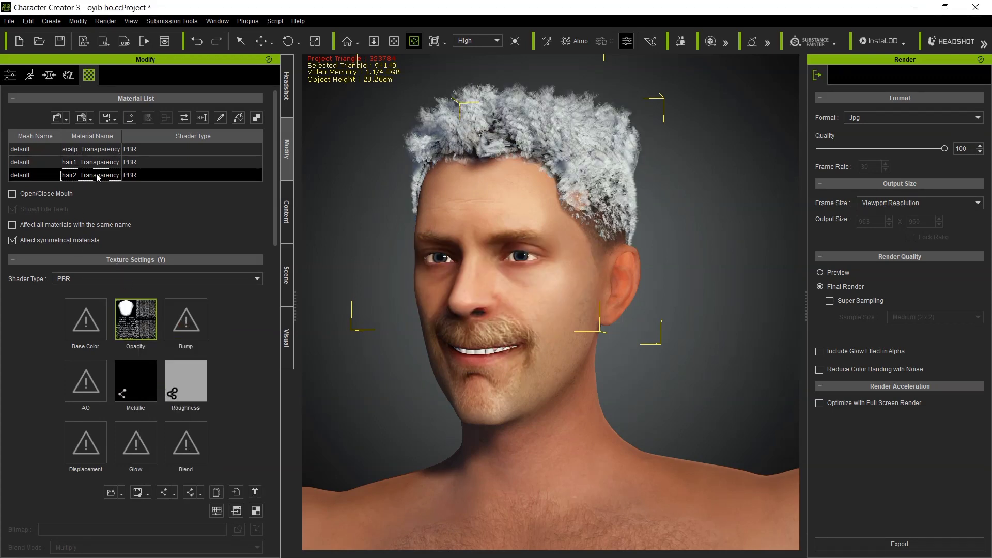
# Step: Copy scalp_Transparency's Base Color onto hair1_Transparency and hair2_Transparency, then check the curls
pyautogui.click(95, 151)
pyautogui.rightClick(86, 316)
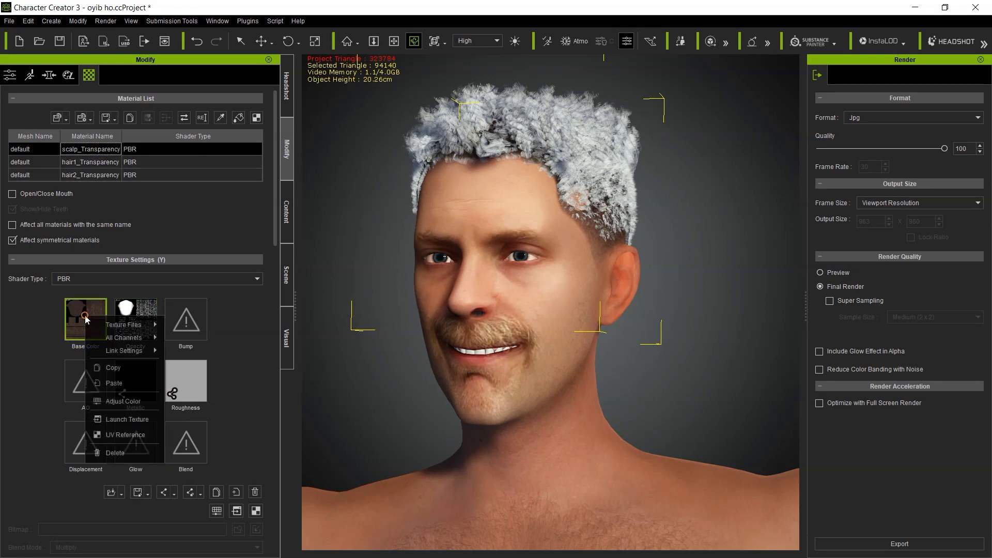
pyautogui.click(114, 369)
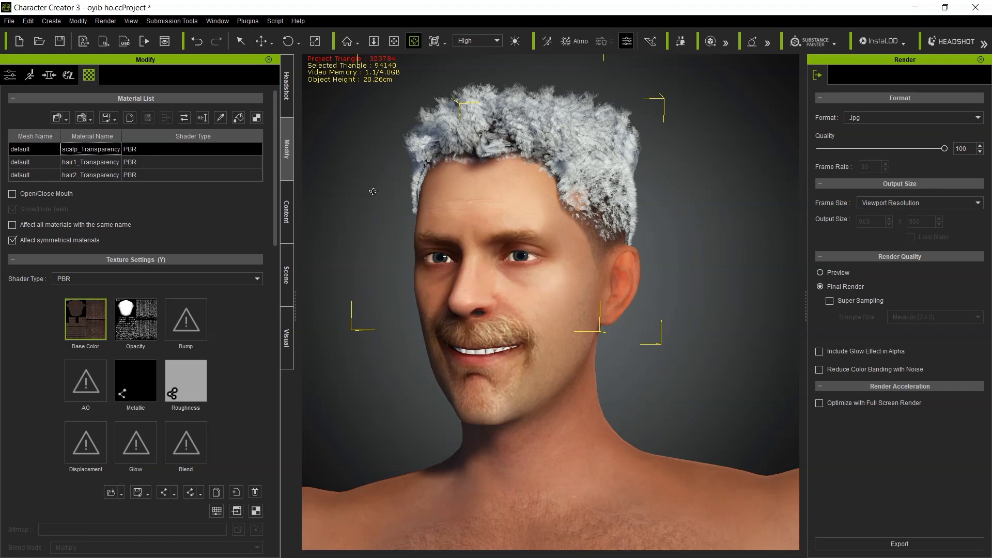
pyautogui.click(17, 164)
pyautogui.rightClick(91, 325)
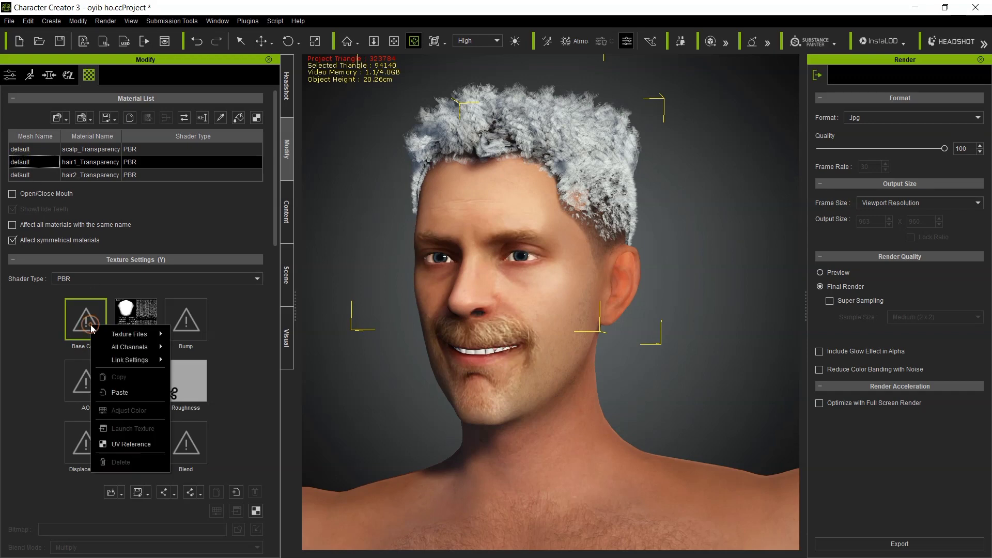
pyautogui.click(120, 392)
pyautogui.click(23, 173)
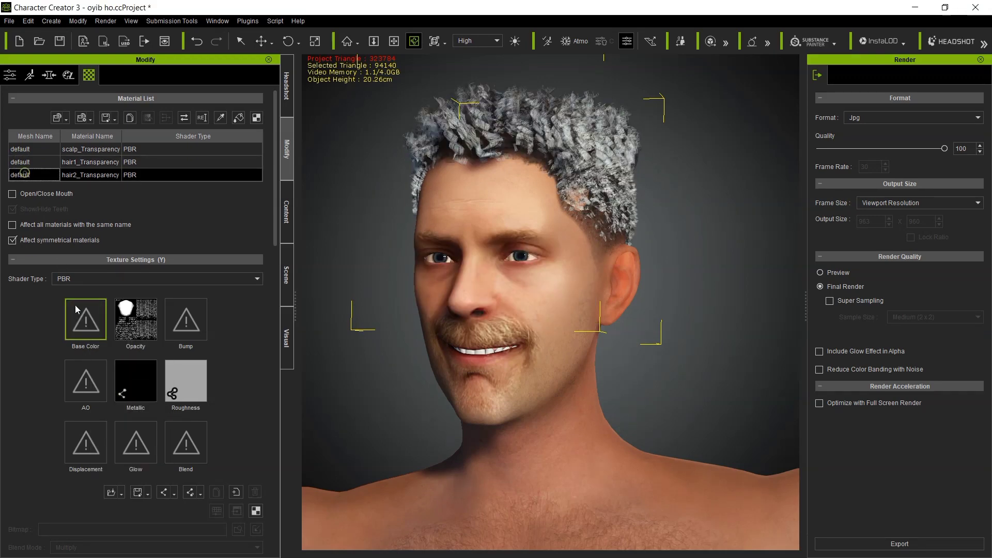
pyautogui.rightClick(84, 324)
pyautogui.click(108, 393)
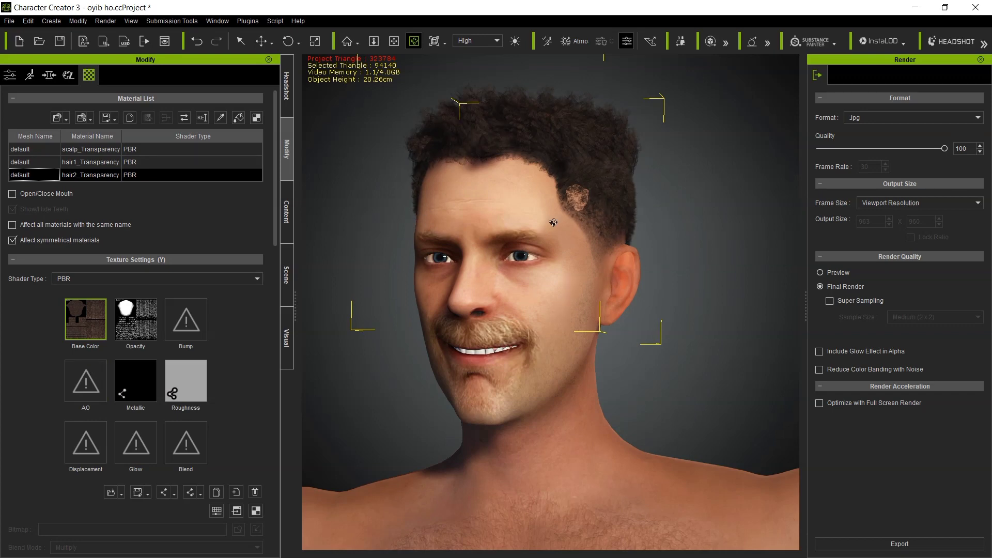
pyautogui.moveTo(553, 222); pyautogui.dragTo(555, 265, button='right')
pyautogui.moveTo(703, 271); pyautogui.dragTo(527, 271, button='right')
pyautogui.click(285, 270)
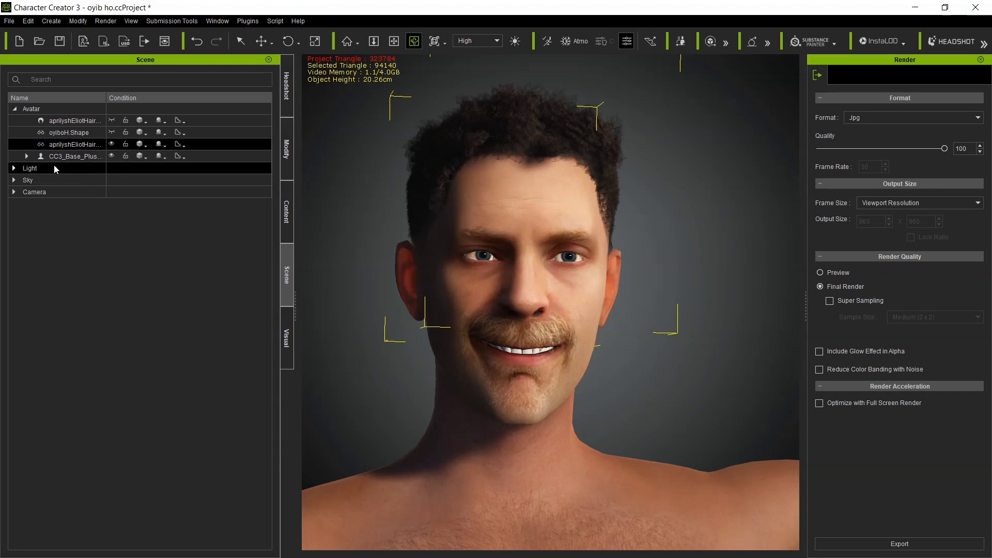
# Step: Convert the accessory with Create Hair, Brows, Beard using the Base/All template, accepting the expression reset
pyautogui.click(293, 151)
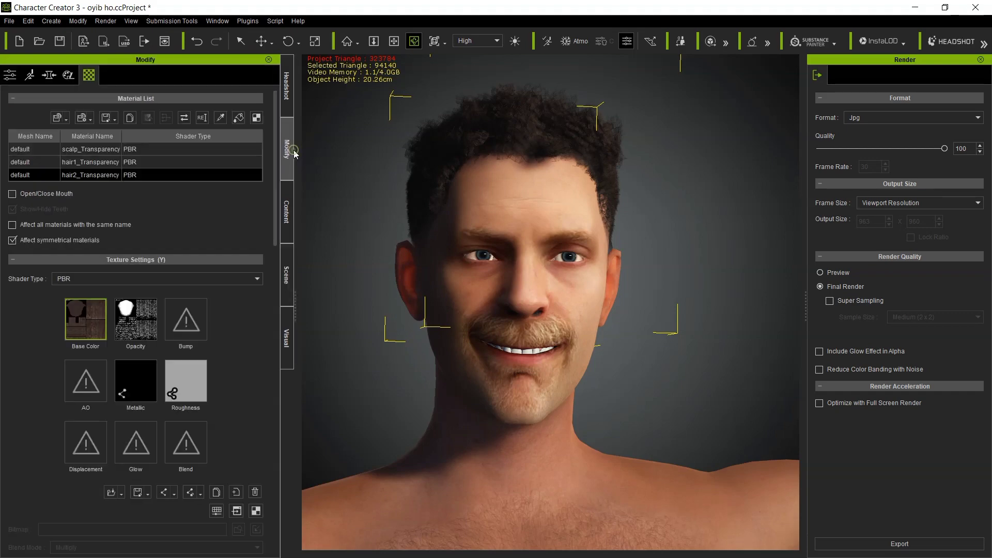
pyautogui.click(9, 73)
pyautogui.scroll(3, 103, 256)
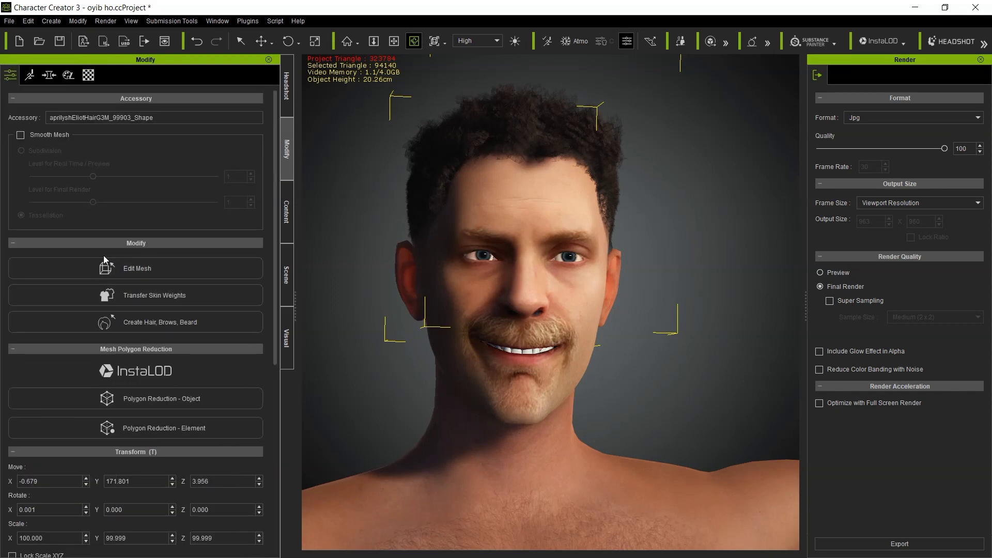
pyautogui.scroll(-1, 113, 195)
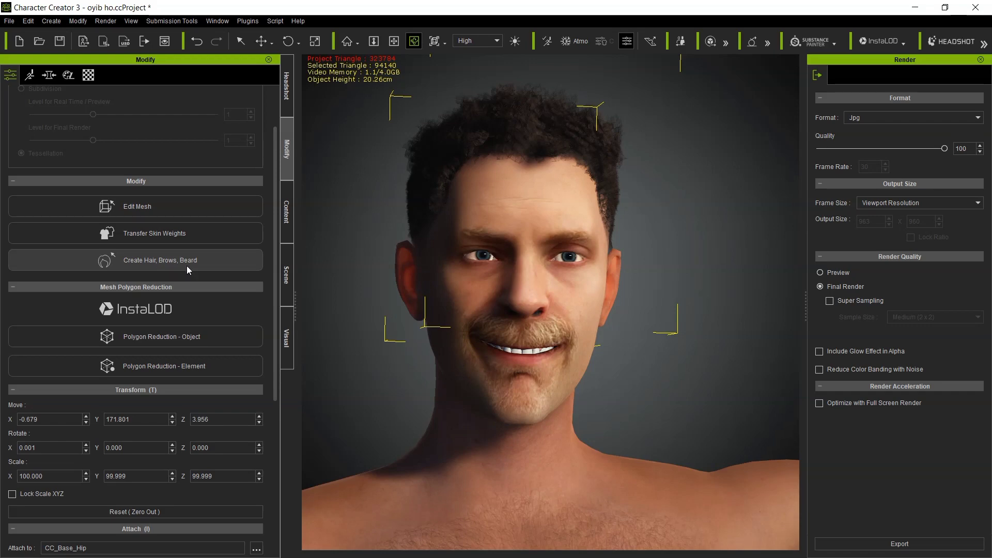
pyautogui.click(170, 265)
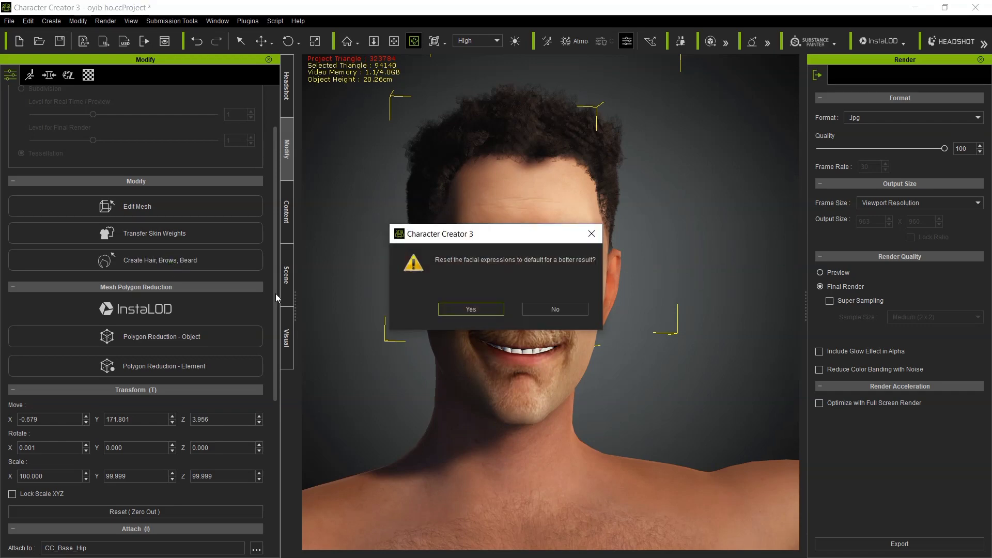
pyautogui.click(485, 312)
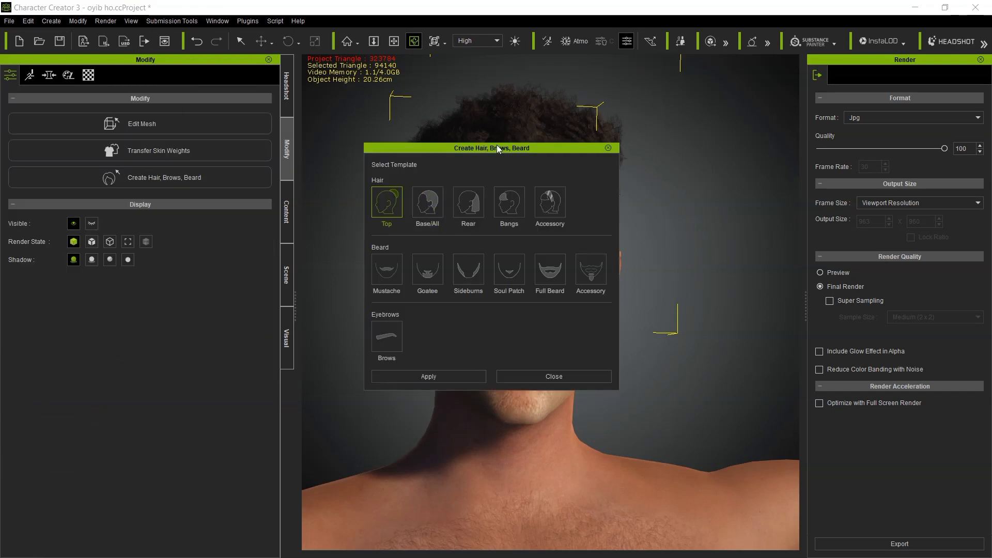
pyautogui.moveTo(497, 150); pyautogui.dragTo(354, 98)
pyautogui.click(287, 164)
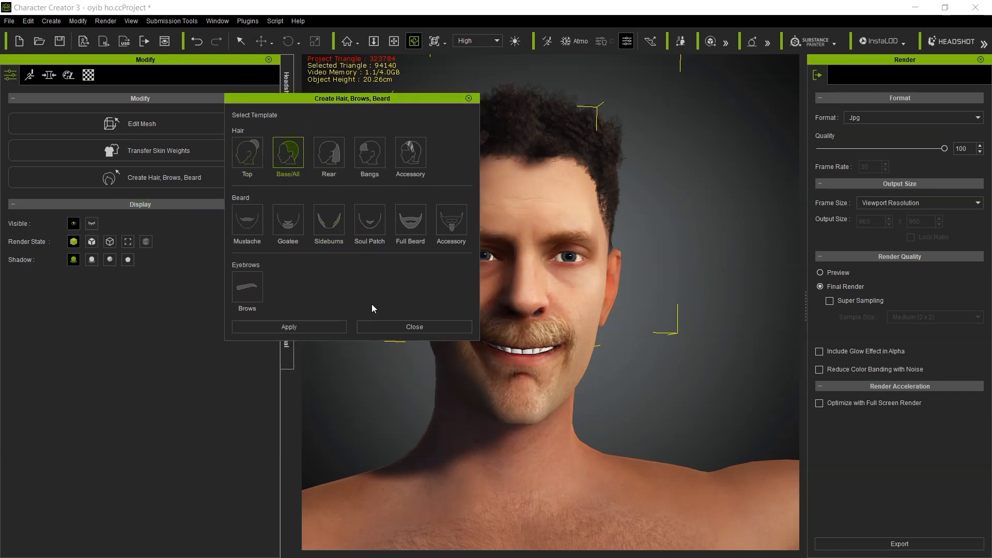
pyautogui.click(319, 327)
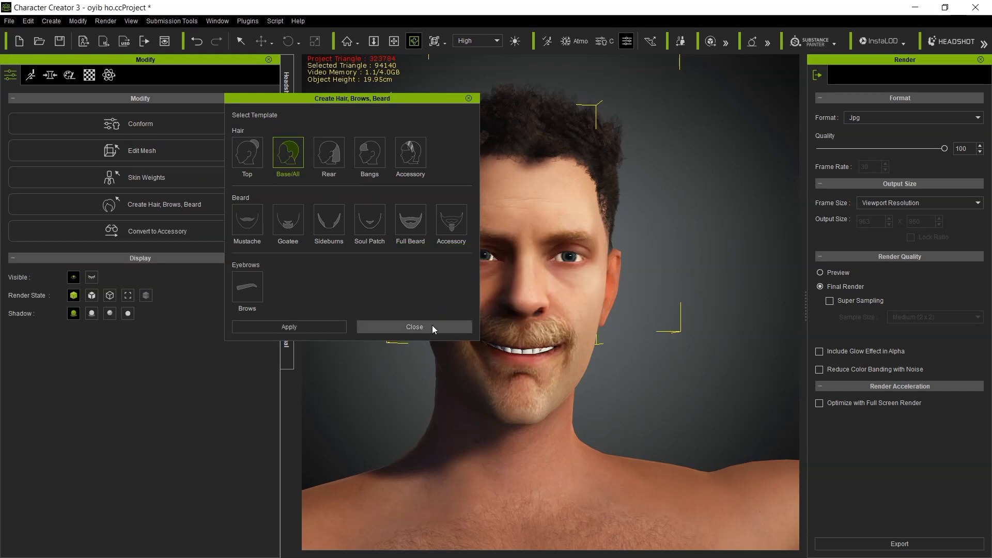
pyautogui.click(432, 325)
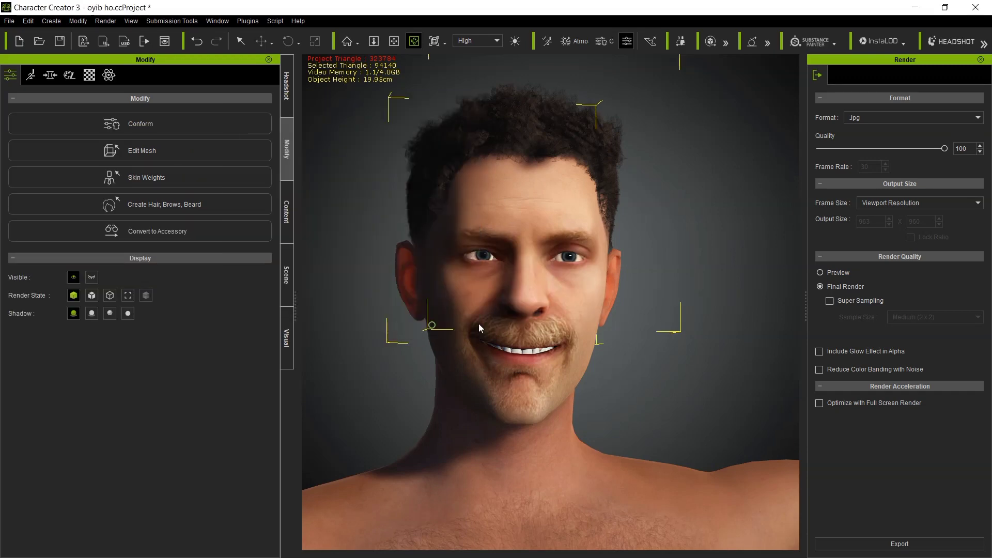
# Step: Run Conform's Calculate Collision on the hair, checking the temple from the side
pyautogui.click(413, 41)
pyautogui.moveTo(566, 116); pyautogui.dragTo(492, 195)
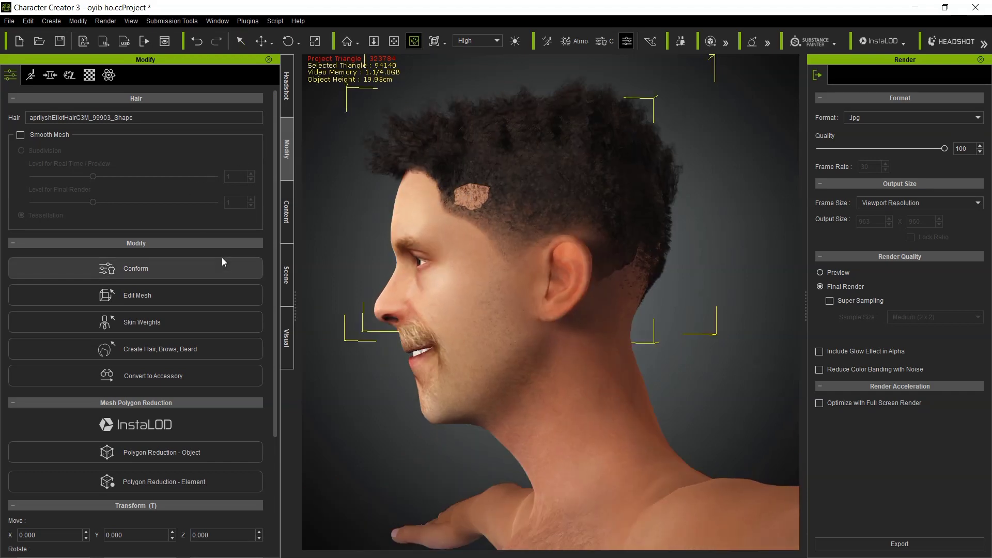
pyautogui.click(151, 271)
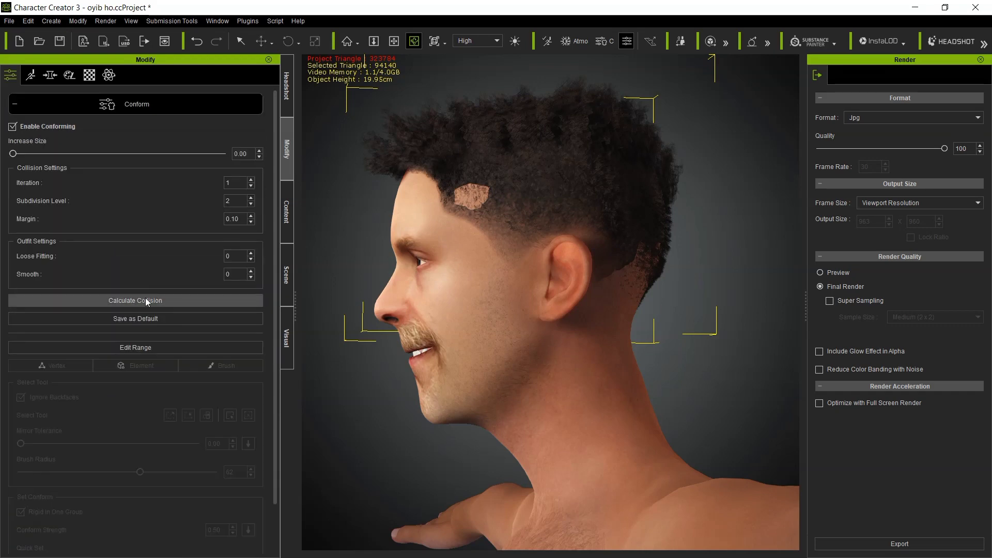
pyautogui.click(145, 298)
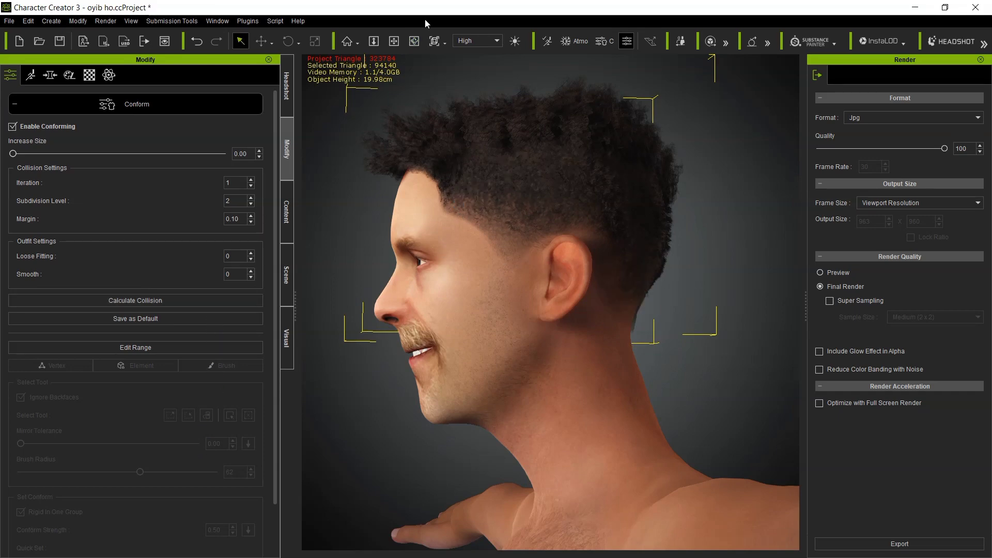
pyautogui.click(414, 41)
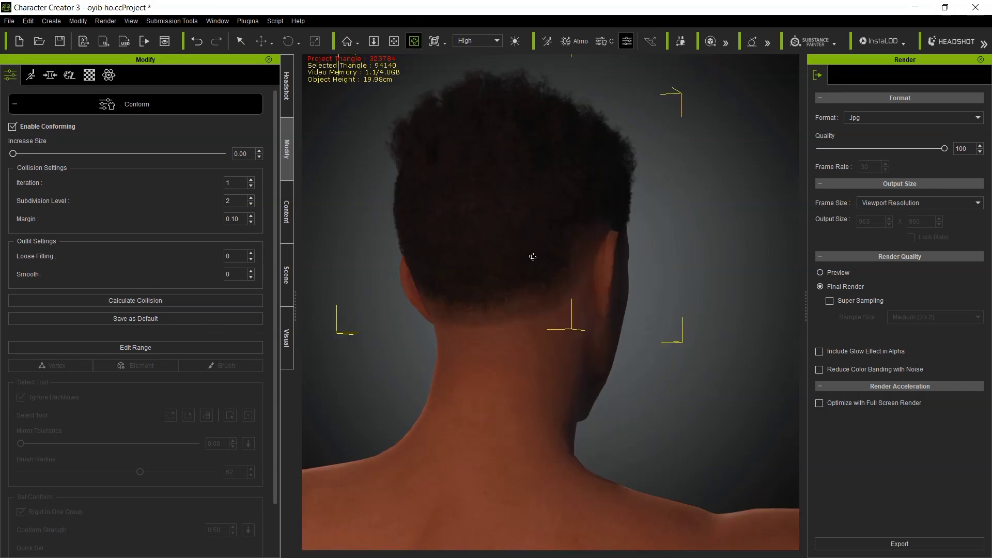
pyautogui.moveTo(618, 257); pyautogui.dragTo(871, 261)
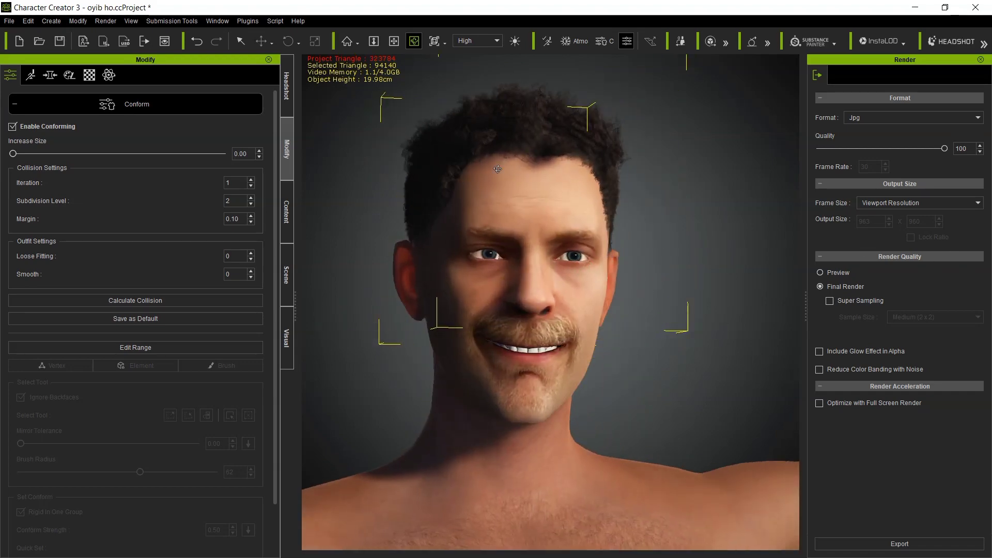
# Step: Add the current hair to the Hair Custom Male Pack High library and name it 'elio 2'
pyautogui.click(287, 229)
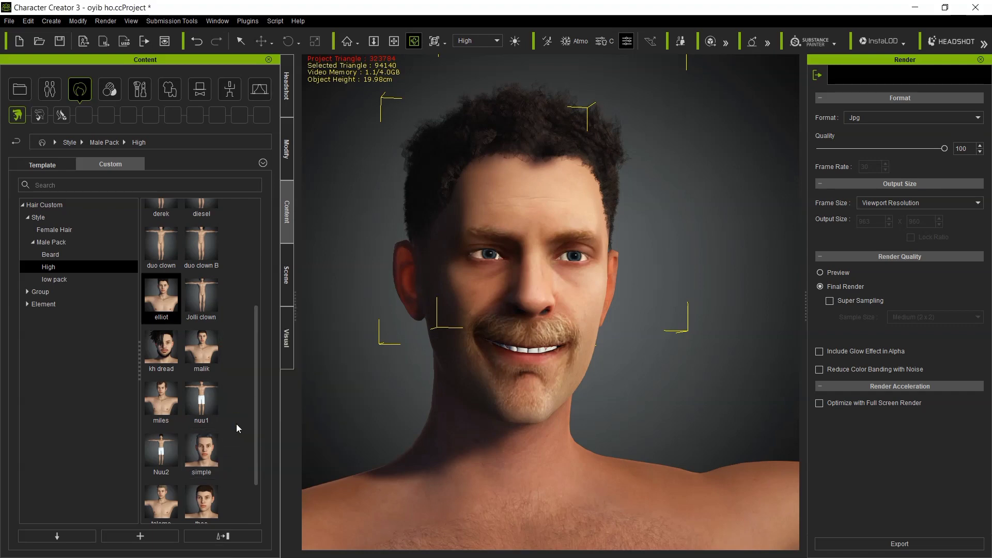
pyautogui.click(237, 393)
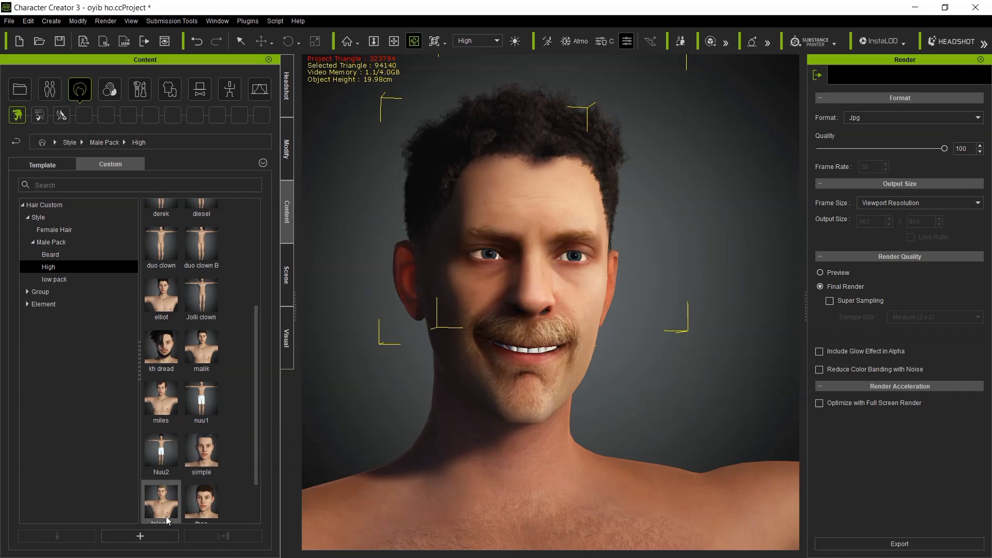
pyautogui.click(159, 532)
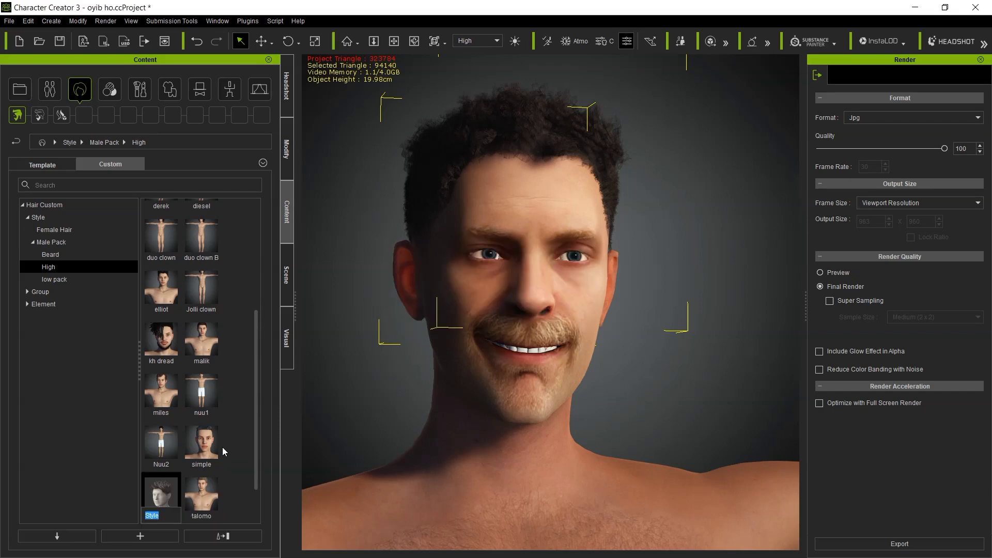
pyautogui.write('elio 2')
pyautogui.press('Return')
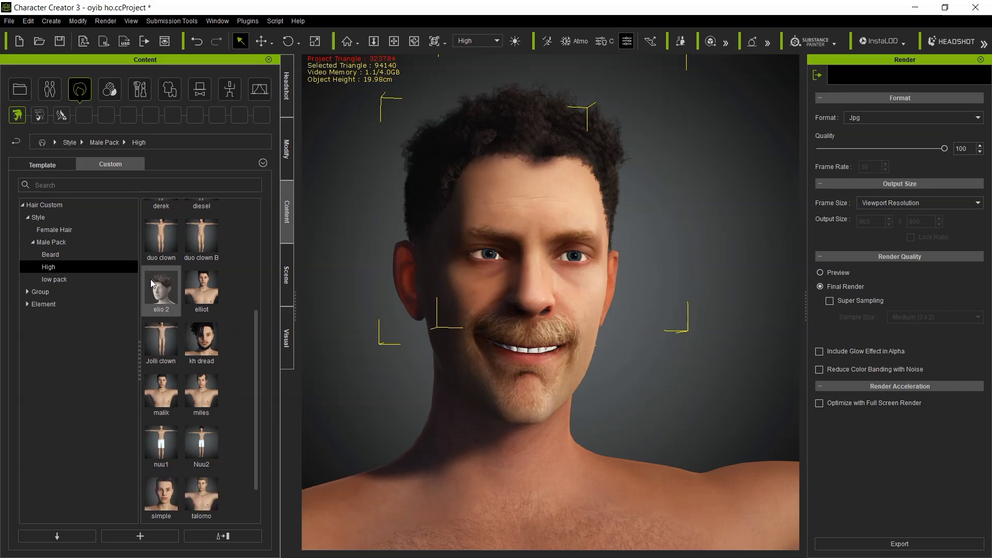
pyautogui.moveTo(150, 279)
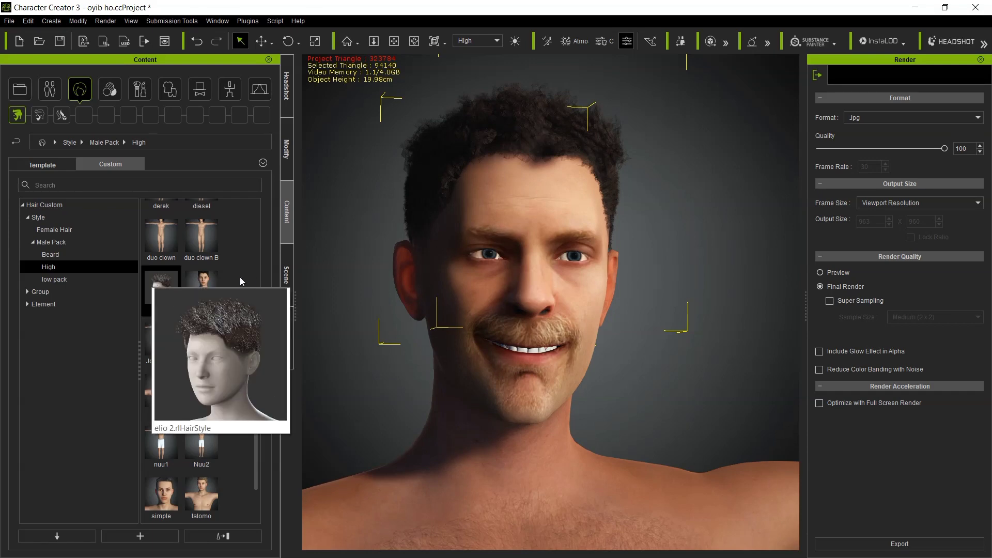
pyautogui.click(286, 275)
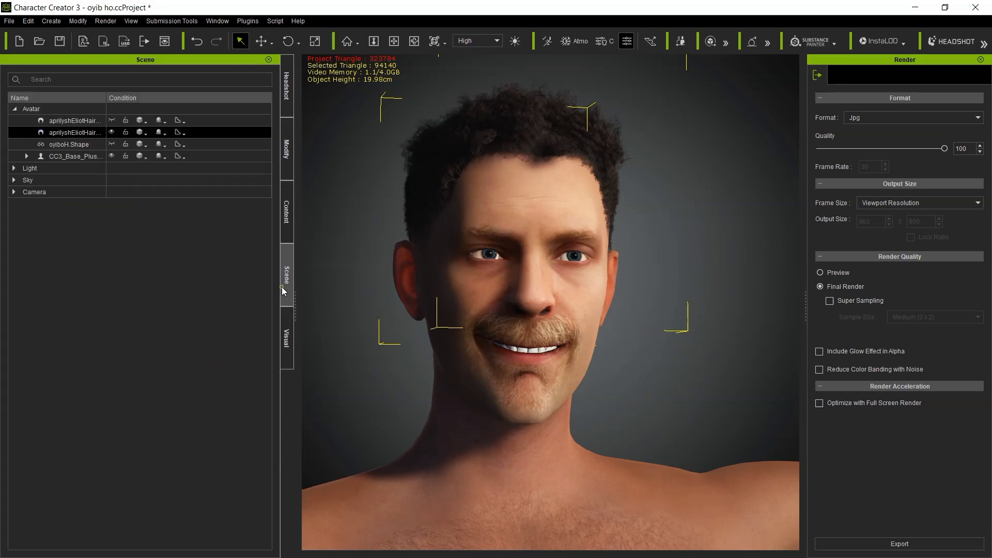
# Step: Delete both original hair objects and drag 'elio 2' from the library onto the character
pyautogui.keyDown('ctrl'); pyautogui.click(78, 119); pyautogui.keyUp('ctrl')
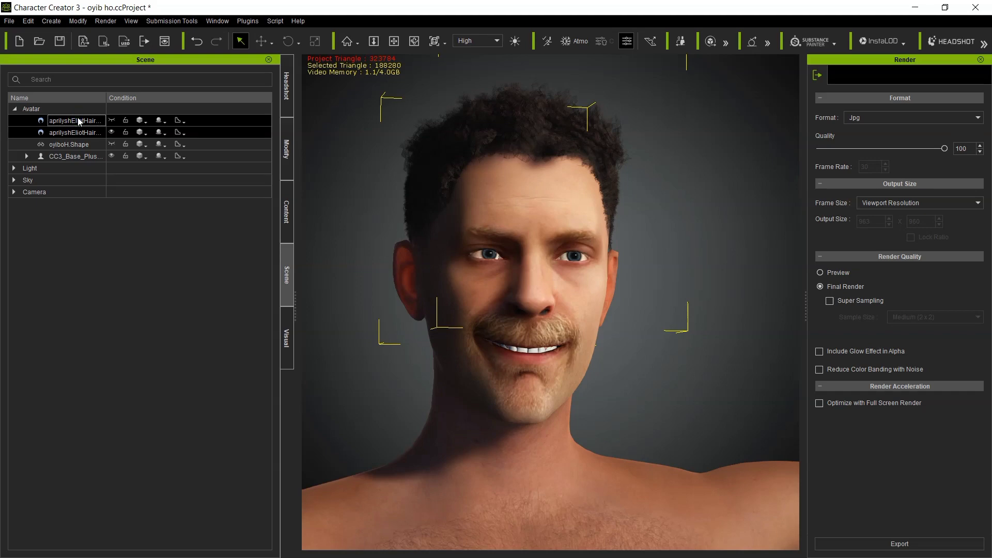
pyautogui.press('Delete')
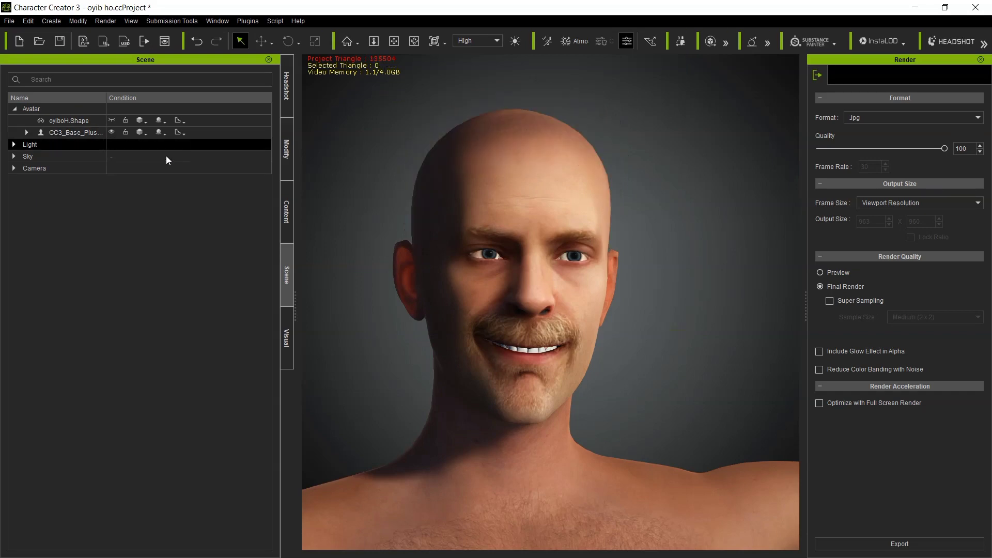
pyautogui.click(286, 206)
pyautogui.moveTo(162, 290); pyautogui.dragTo(385, 303)
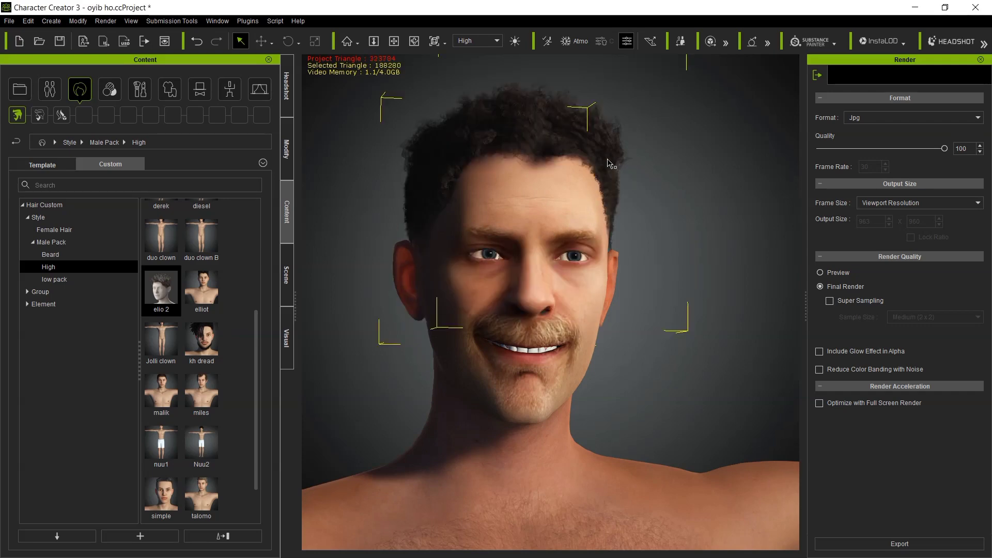
pyautogui.click(414, 41)
pyautogui.moveTo(488, 112); pyautogui.dragTo(460, 110)
pyautogui.moveTo(406, 140); pyautogui.dragTo(564, 207)
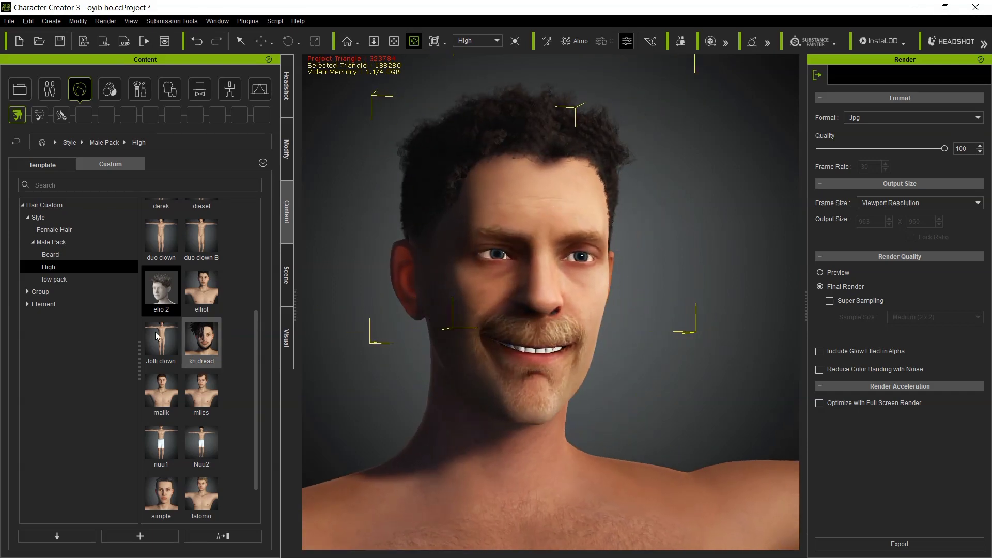
pyautogui.scroll(1, 257, 324)
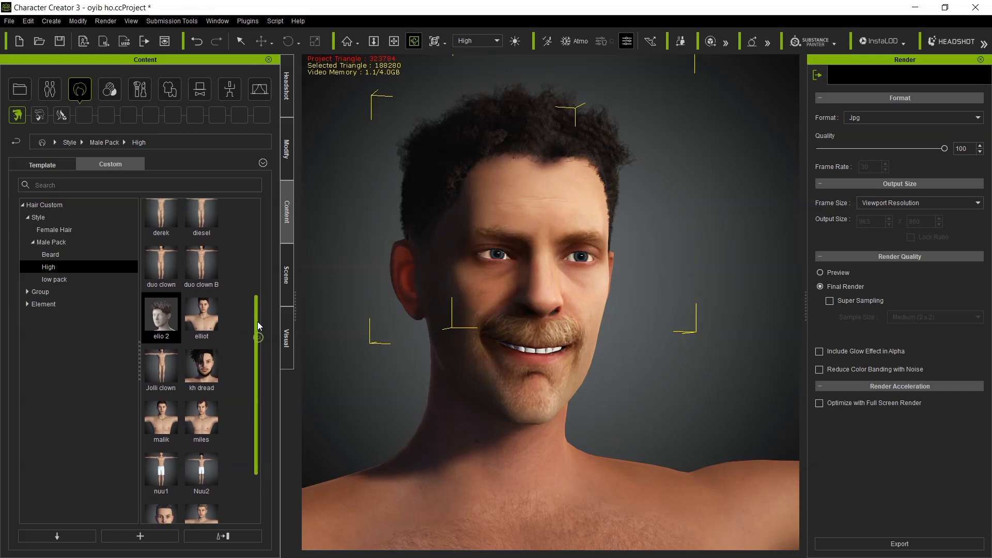
pyautogui.doubleClick(213, 329)
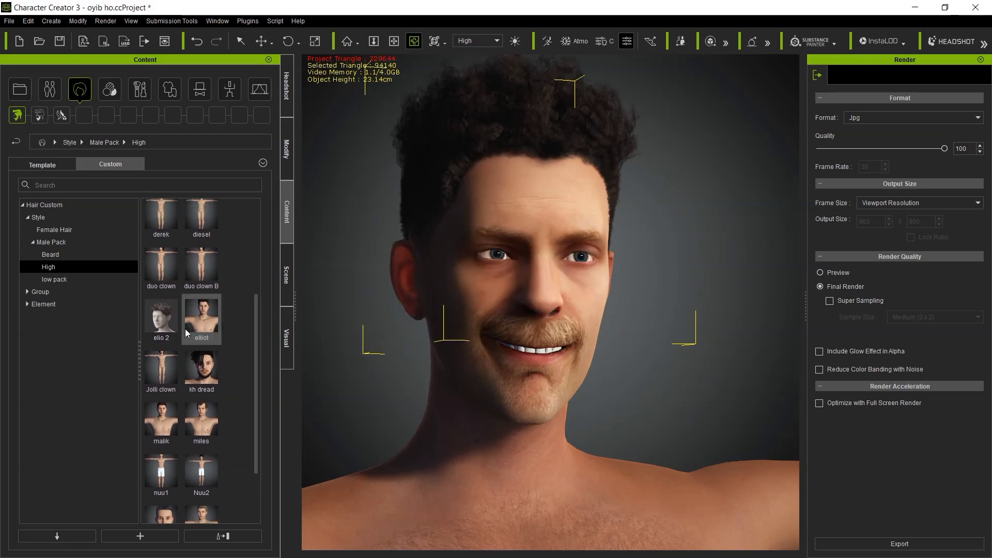
pyautogui.scroll(-3, 550, 170)
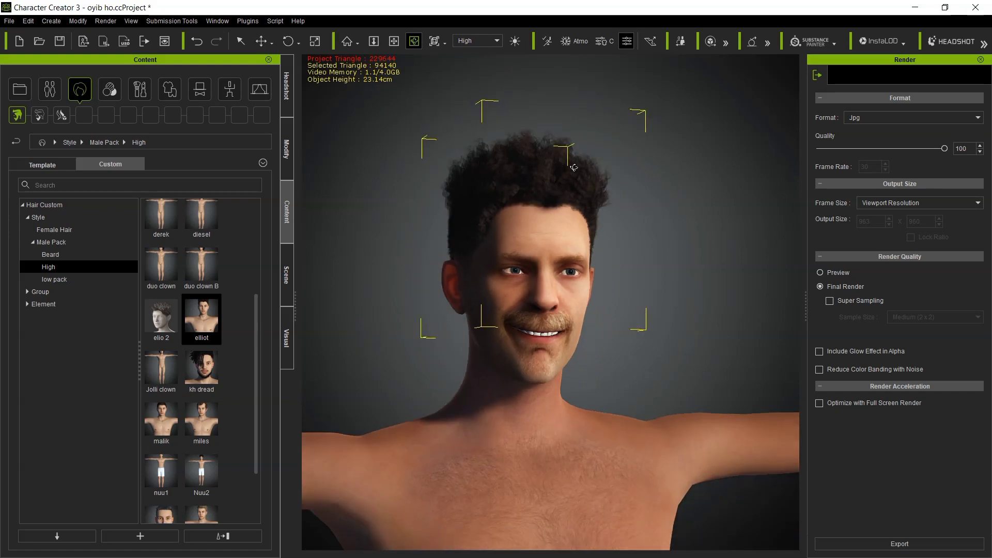
pyautogui.moveTo(729, 164); pyautogui.dragTo(557, 197, button='right')
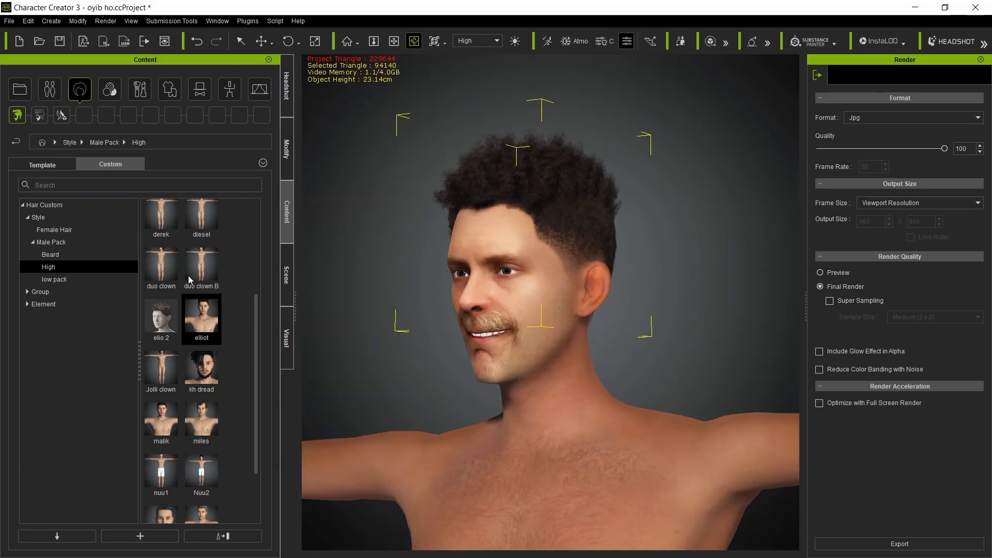
pyautogui.doubleClick(169, 325)
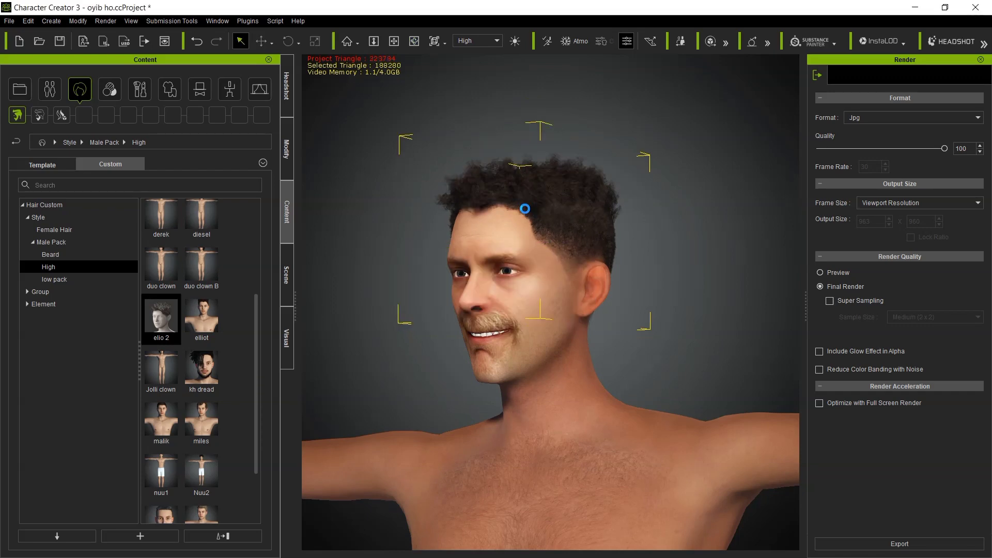
pyautogui.click(410, 41)
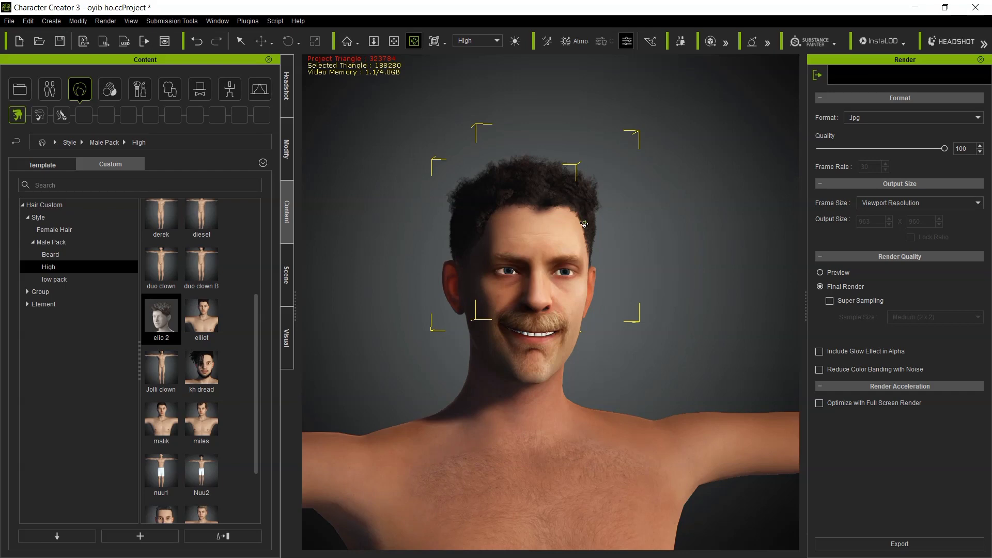
pyautogui.moveTo(574, 228); pyautogui.dragTo(549, 238, button='right')
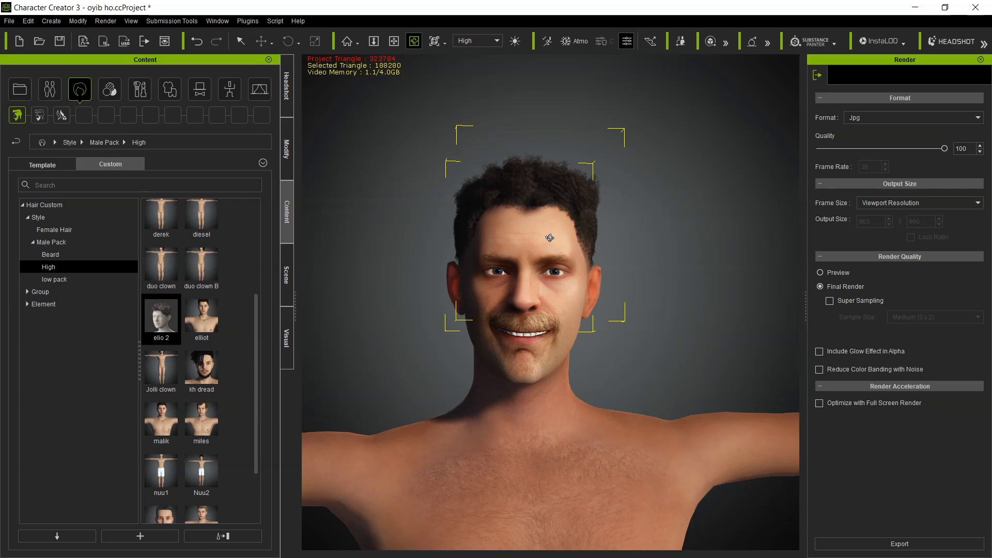